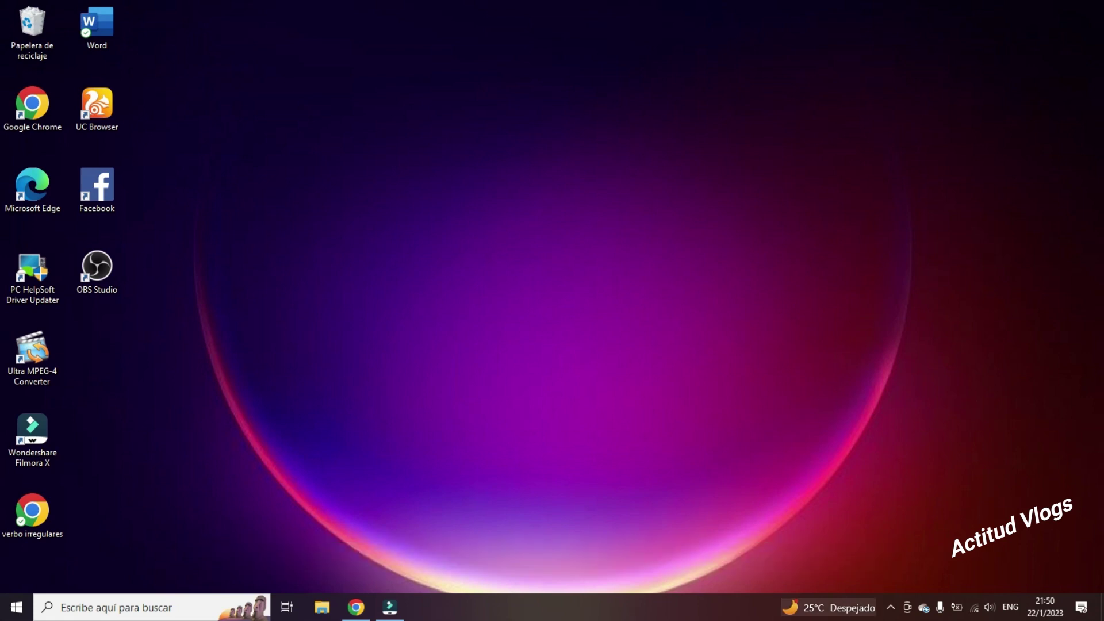
# Check the hidden tray icons, then open the Start menu at Configuración and close it back to the desktop
pyautogui.click(890, 609)
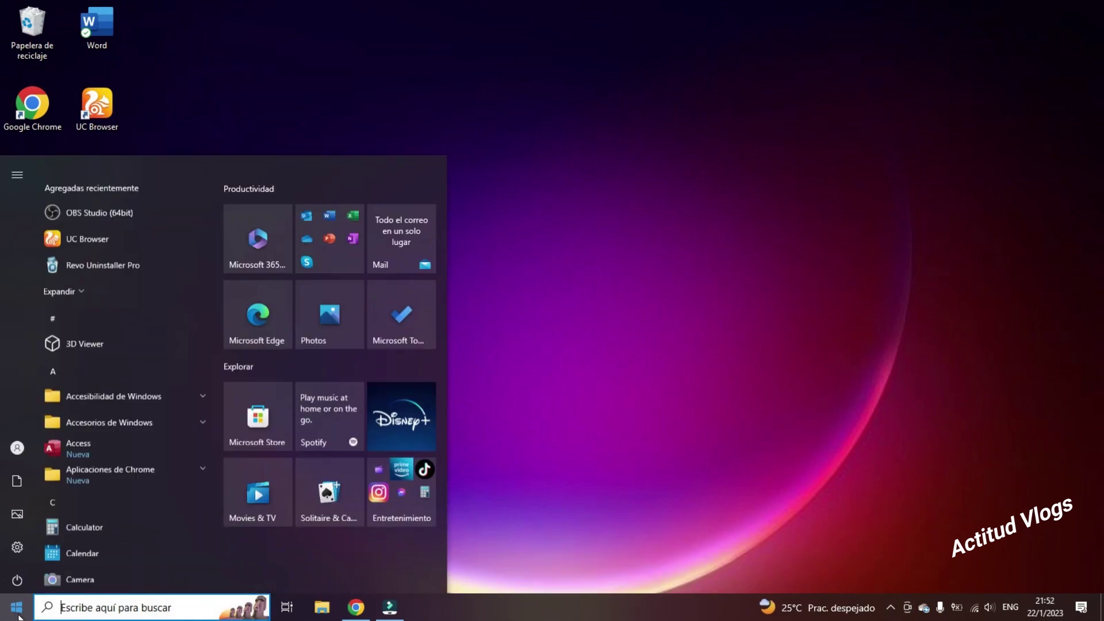
pyautogui.click(18, 613)
pyautogui.moveTo(21, 548)
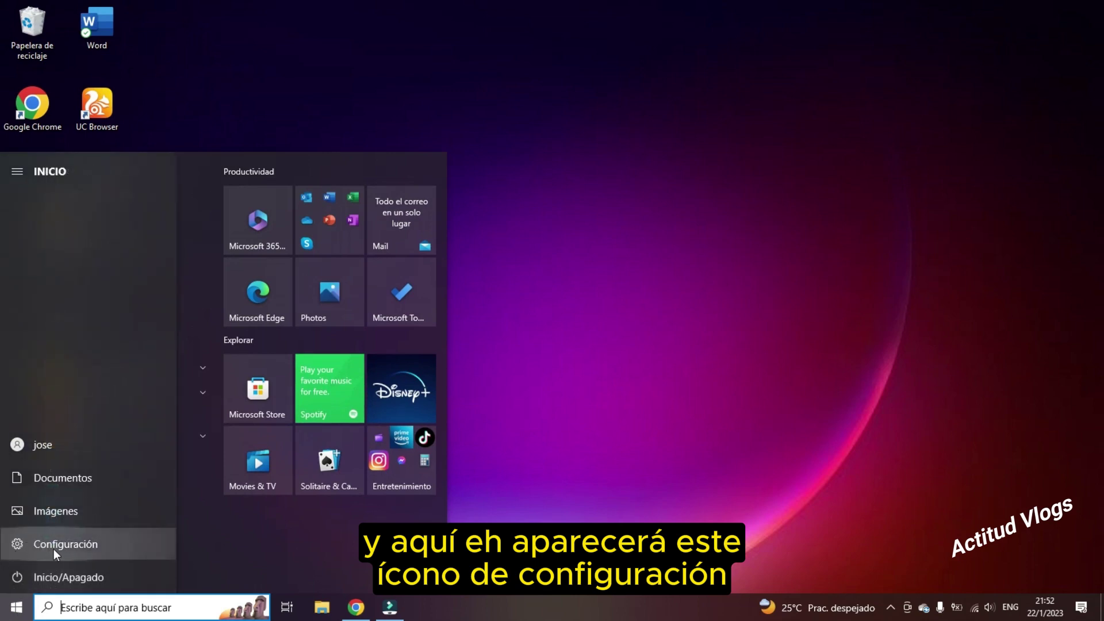
pyautogui.click(672, 530)
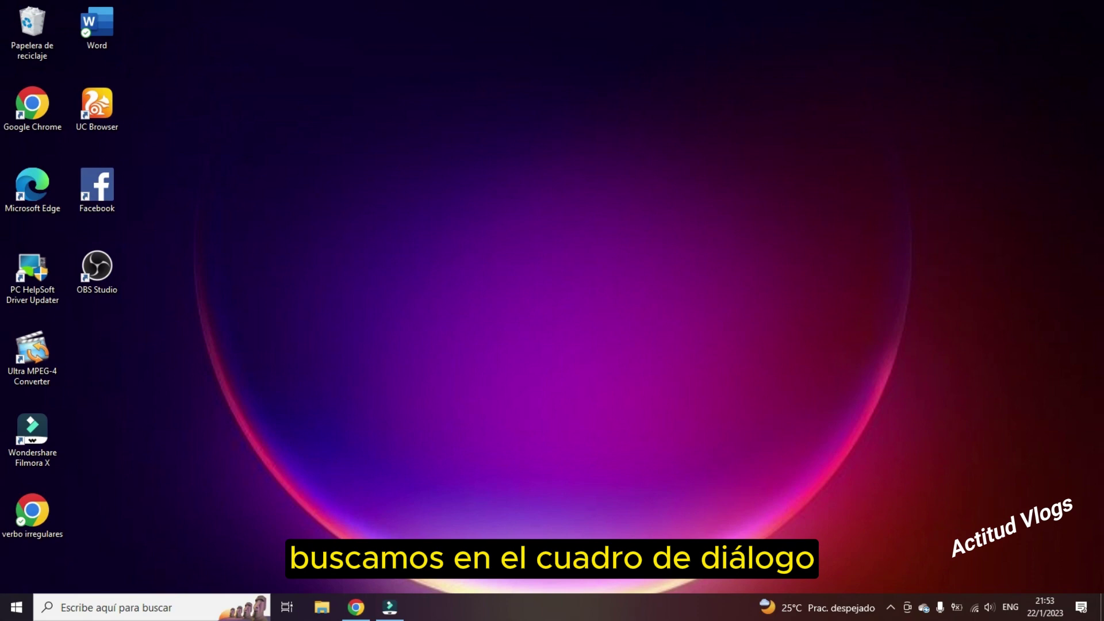
pyautogui.click(588, 508)
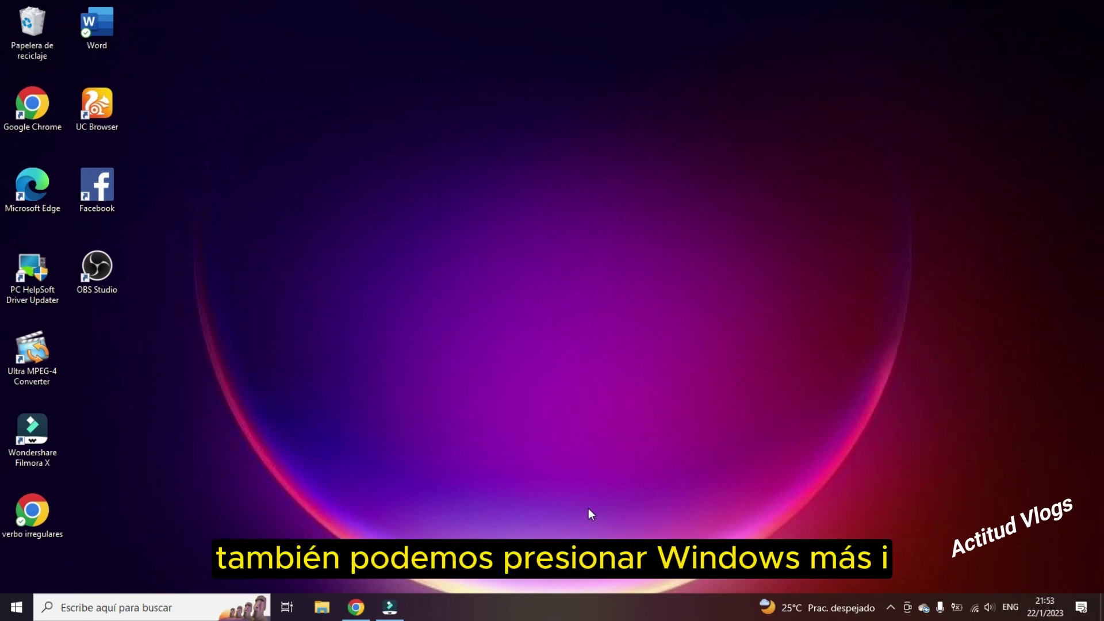
# Open Settings with Windows+I and go to Dispositivos to view Bluetooth y otros dispositivos
pyautogui.press('super+i')
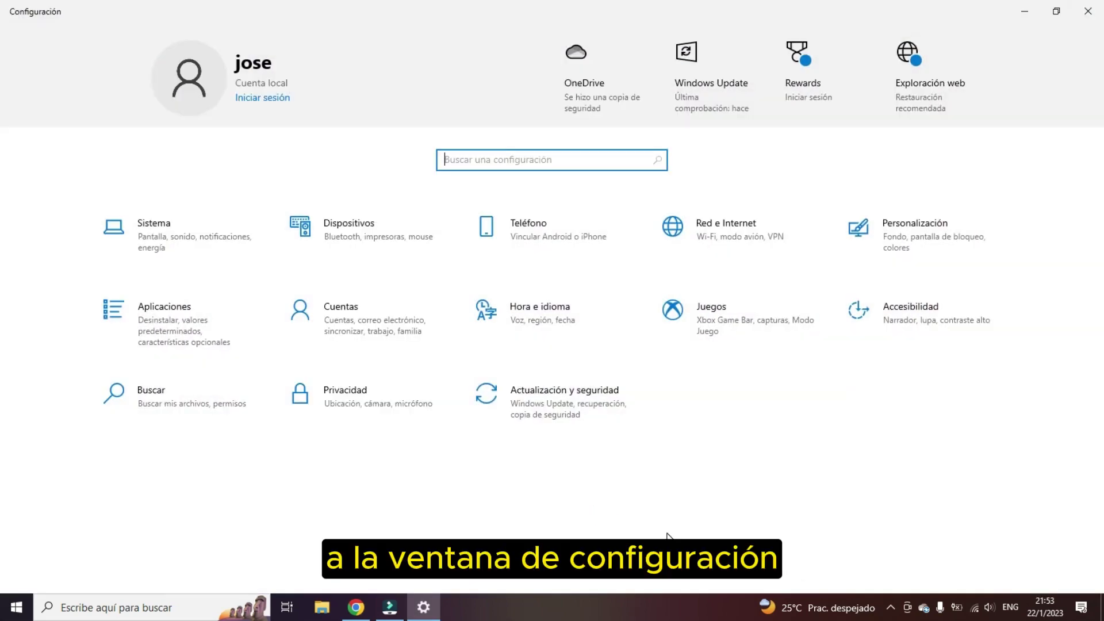
pyautogui.click(378, 231)
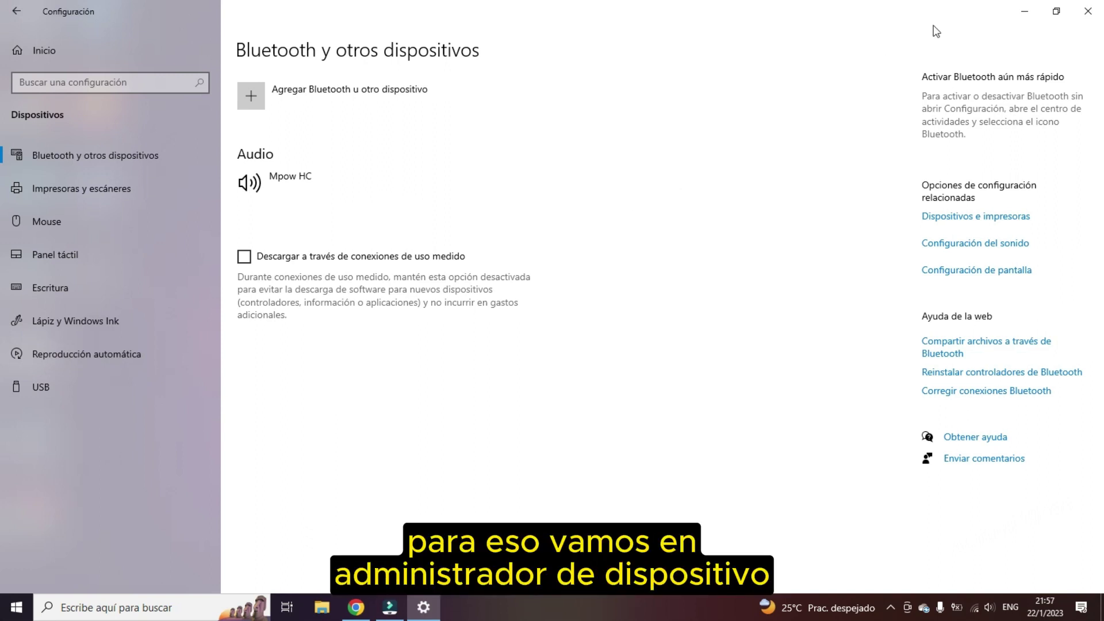
# Close Settings and launch Computer Management, maximized, via Administrar on Este equipo in File Explorer
pyautogui.click(1098, 16)
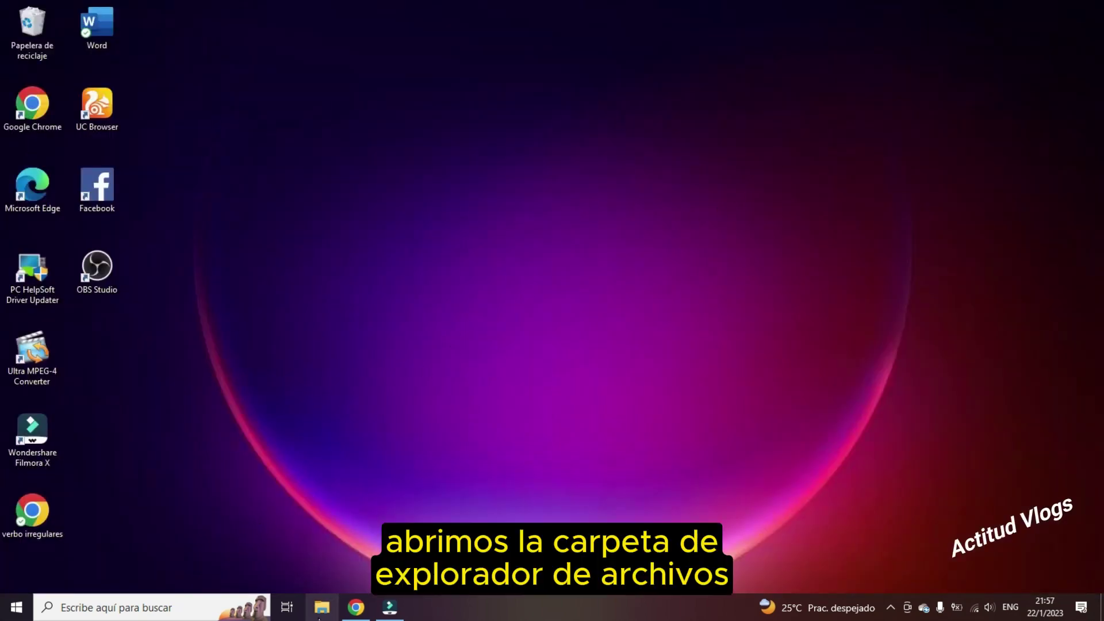
pyautogui.click(323, 609)
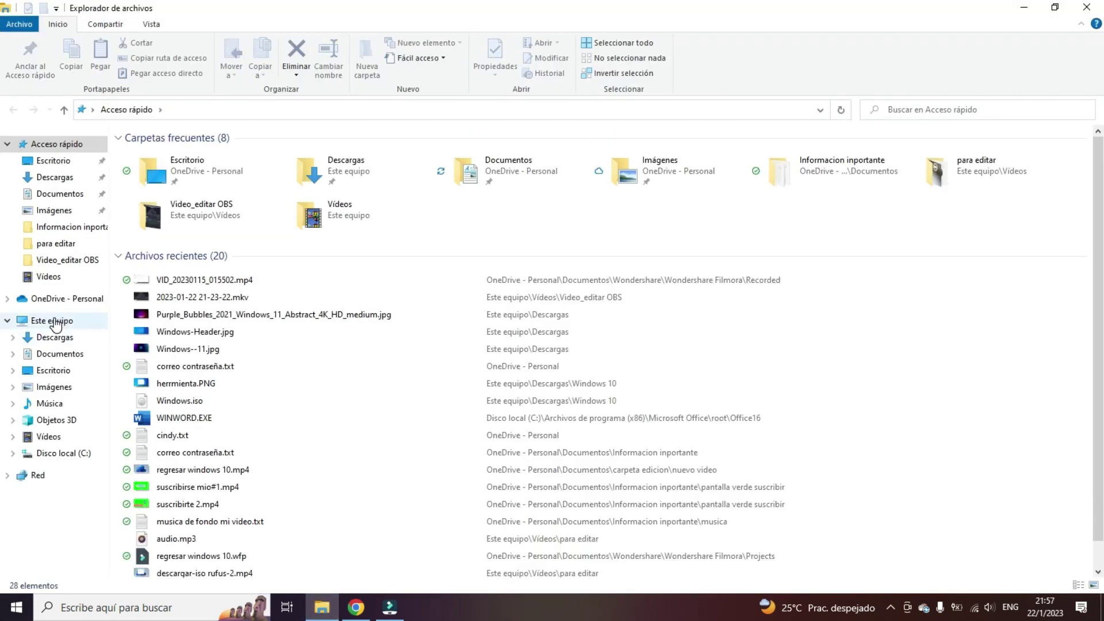
pyautogui.rightClick(56, 326)
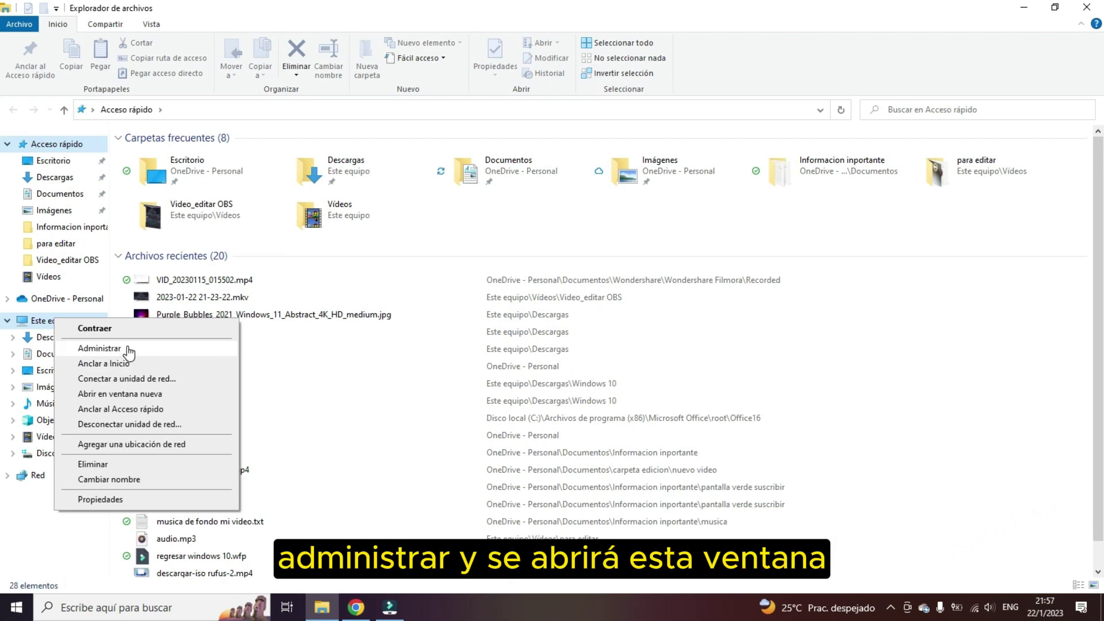
pyautogui.click(121, 349)
pyautogui.click(647, 30)
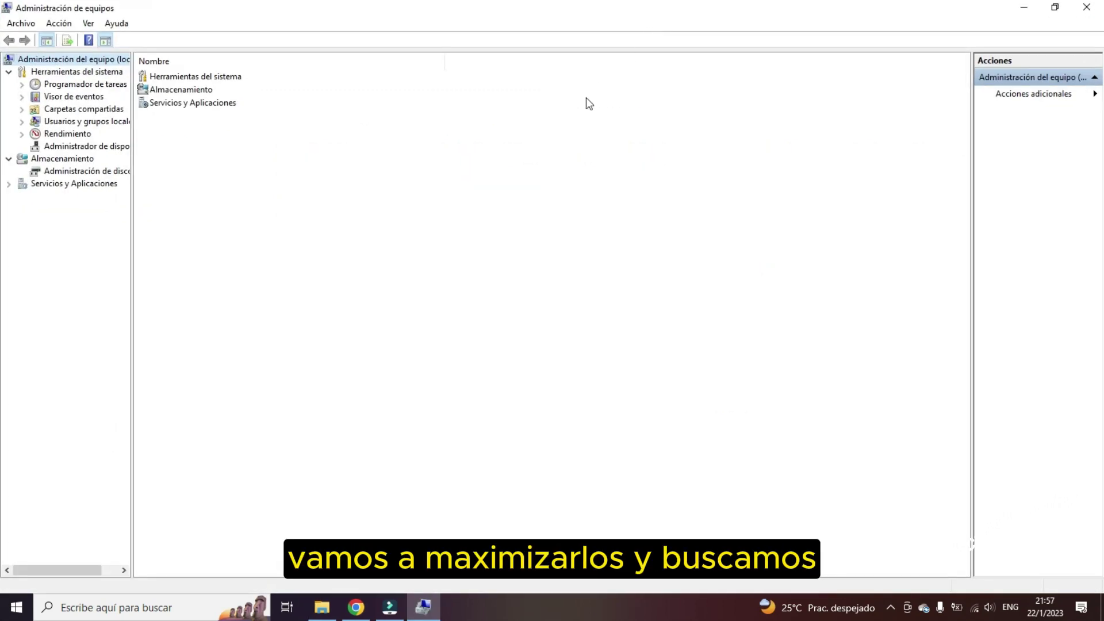
# In Device Manager, start Actualizar controlador for BCM43142A0 under Otros dispositivos
pyautogui.click(85, 146)
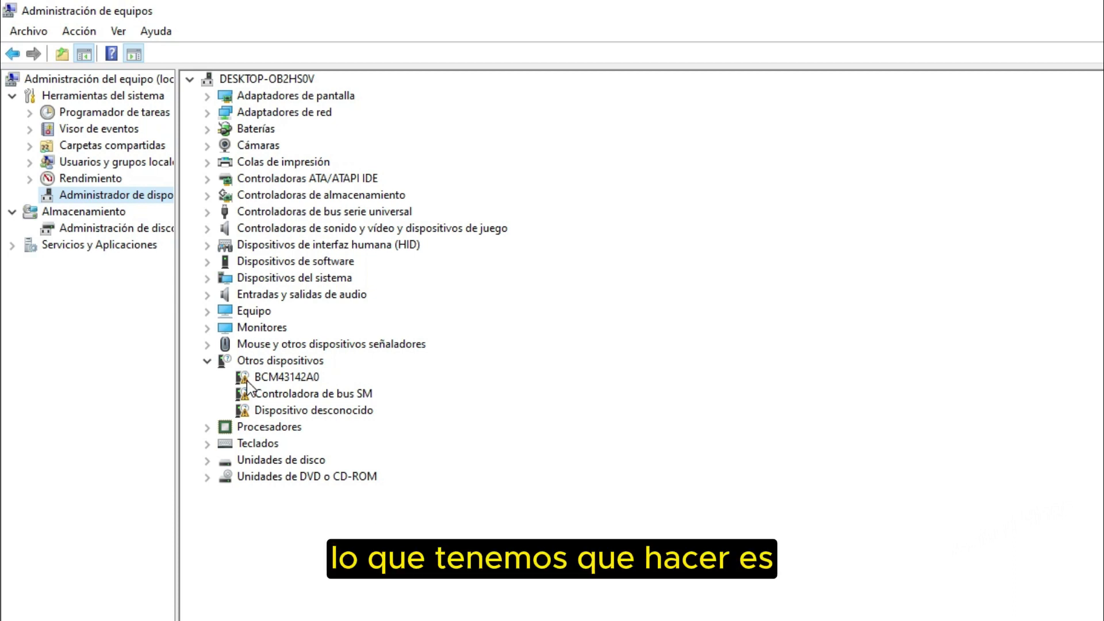
pyautogui.click(247, 380)
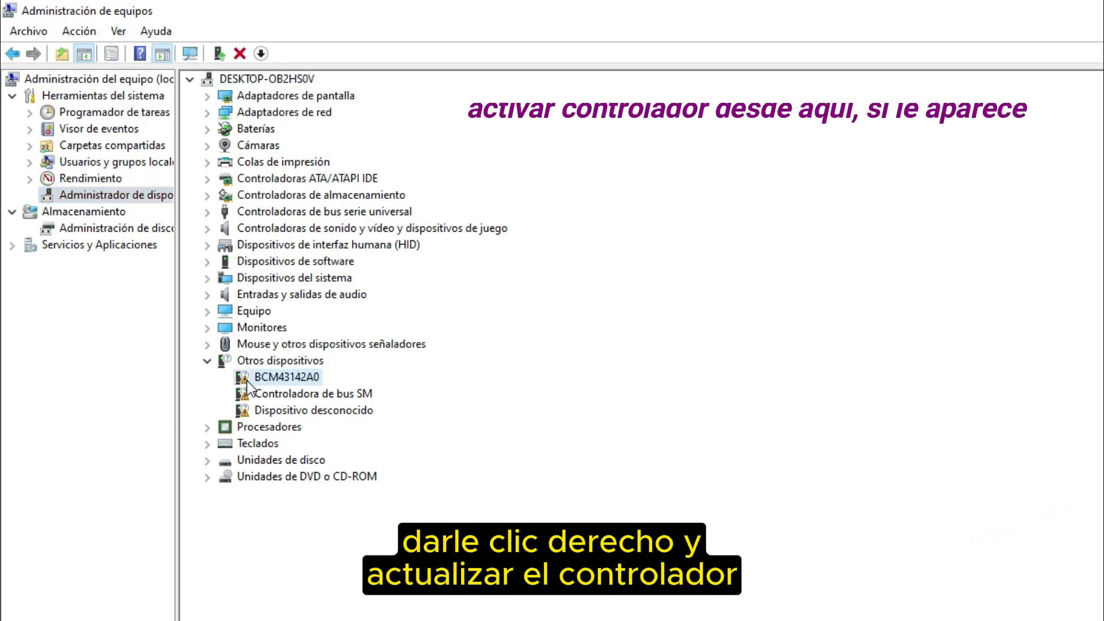
pyautogui.rightClick(247, 381)
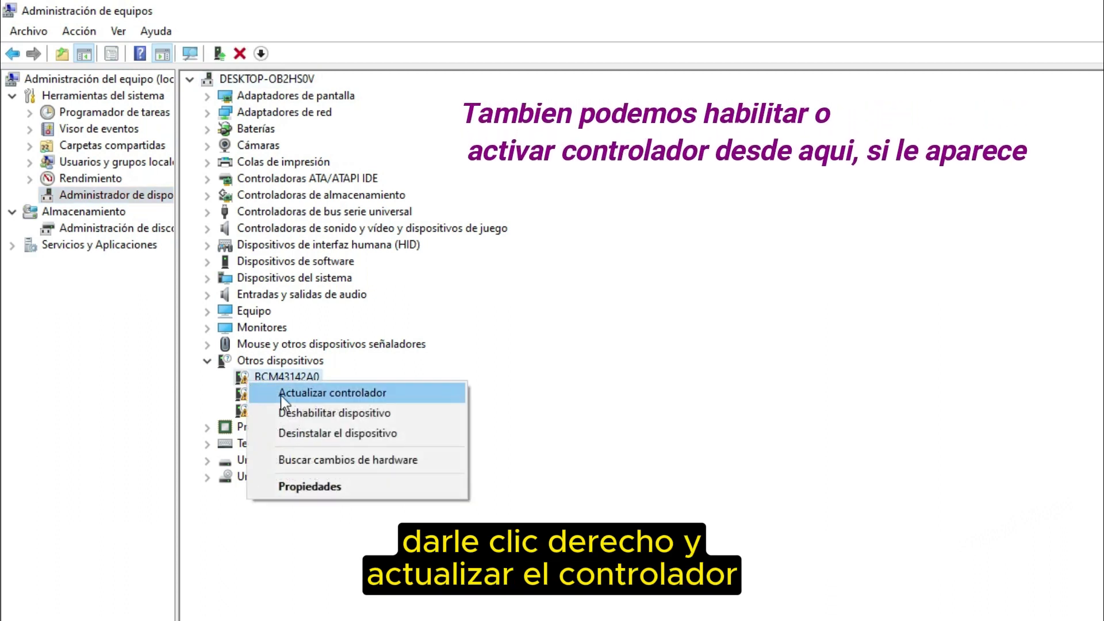
pyautogui.click(297, 399)
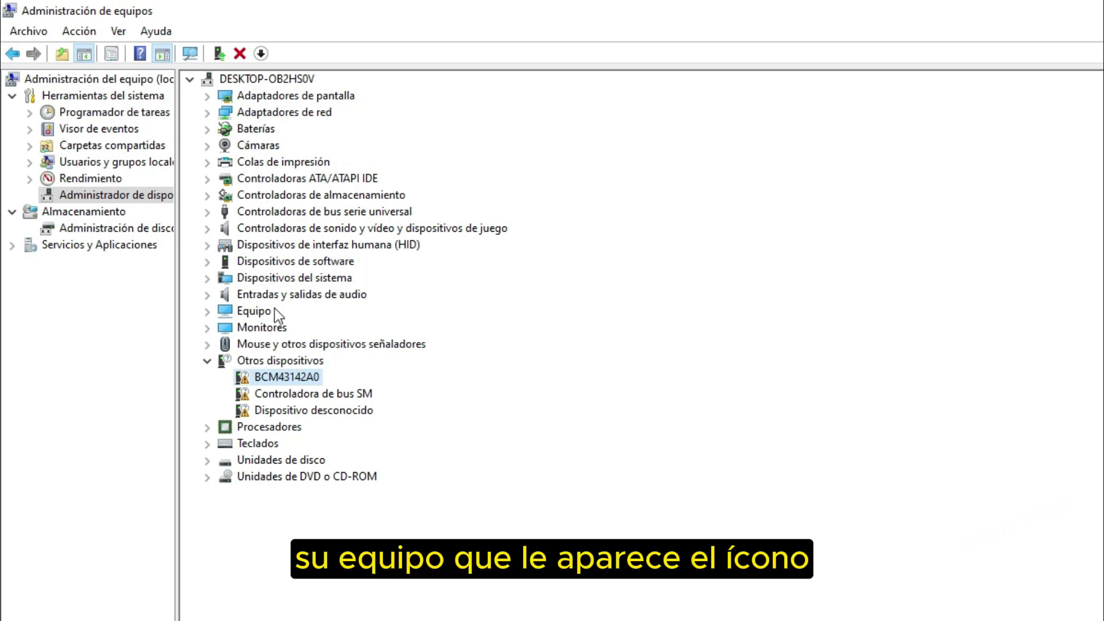
pyautogui.rightClick(245, 378)
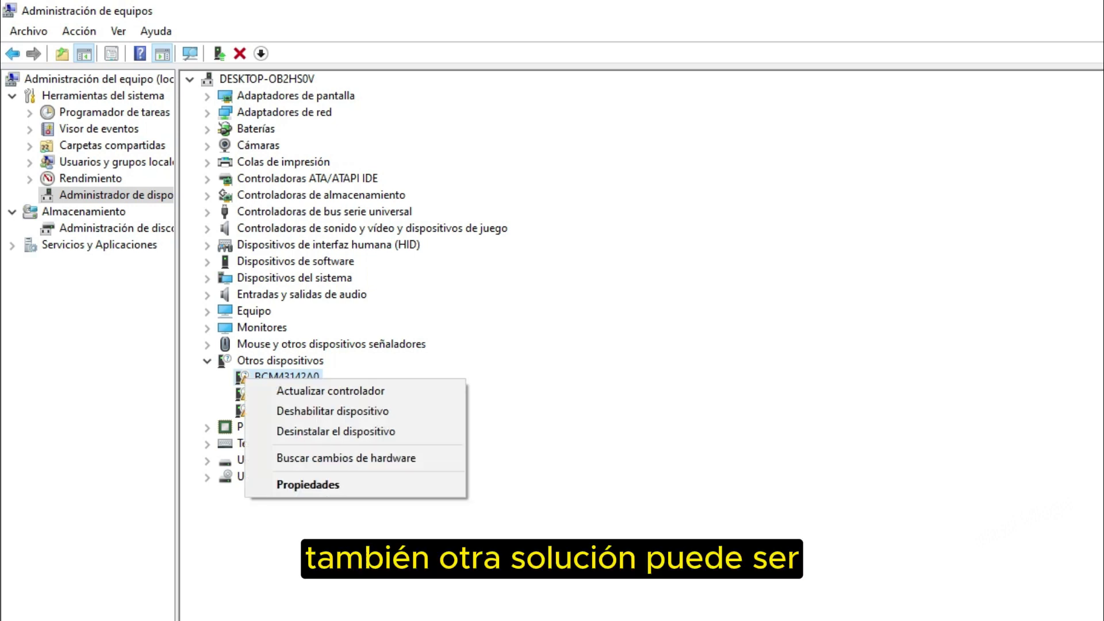
pyautogui.click(454, 550)
pyautogui.rightClick(246, 385)
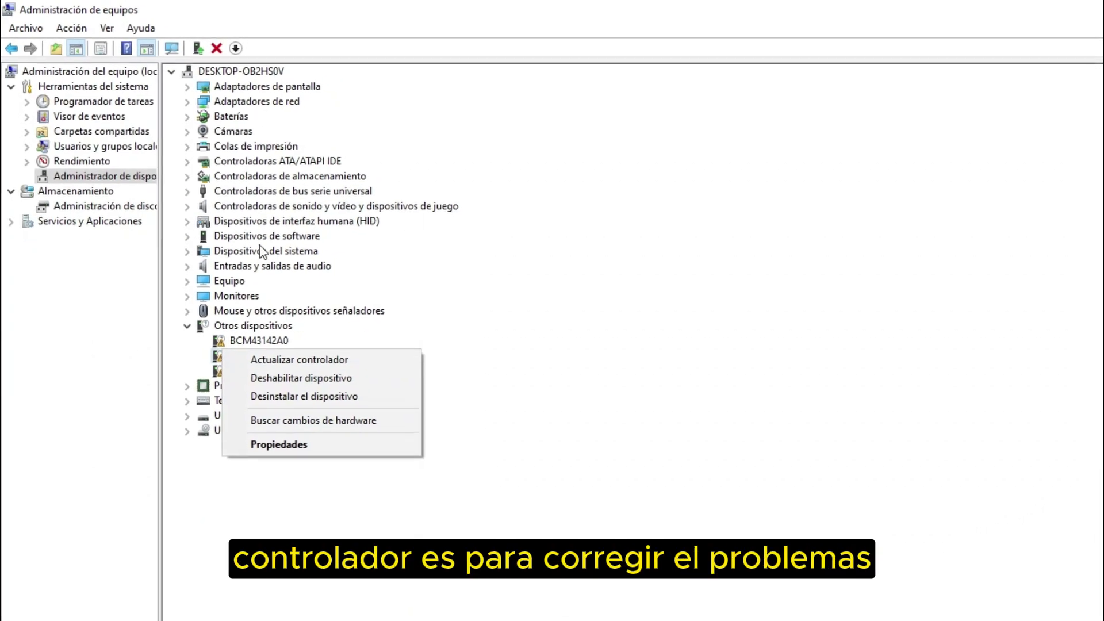
pyautogui.click(540, 471)
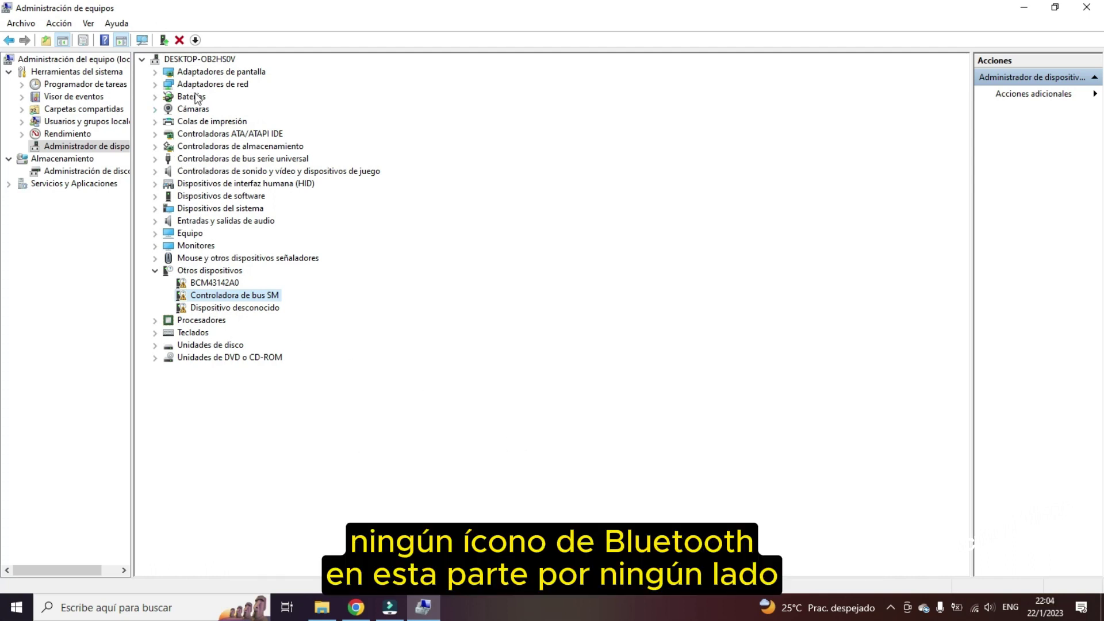
# Close Computer Management and File Explorer and bring Chrome back to the front
pyautogui.click(1086, 7)
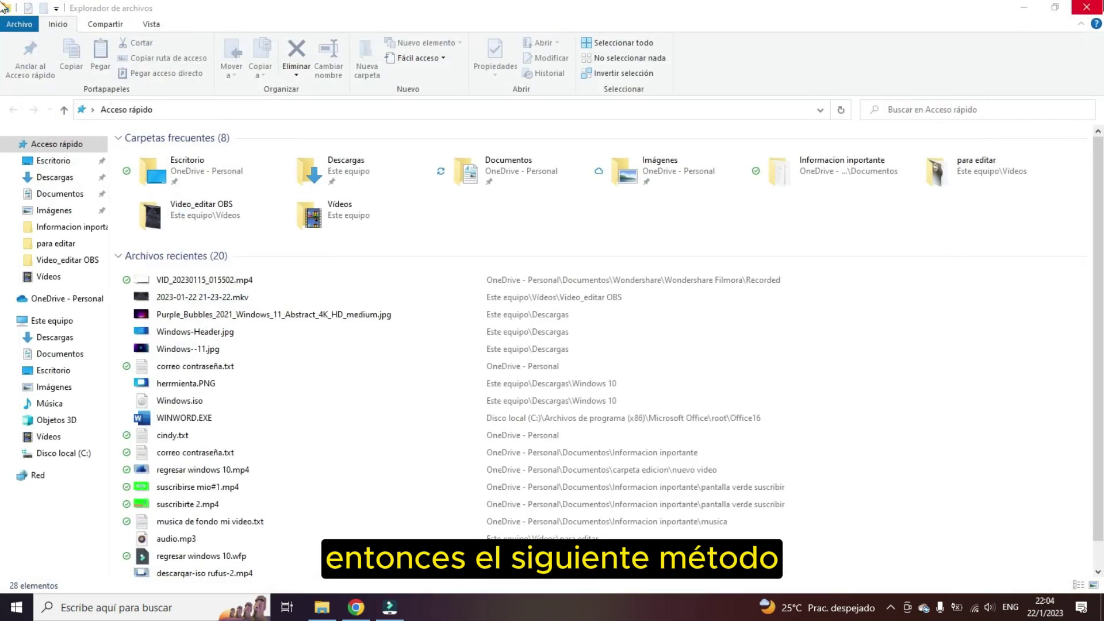
pyautogui.click(1086, 7)
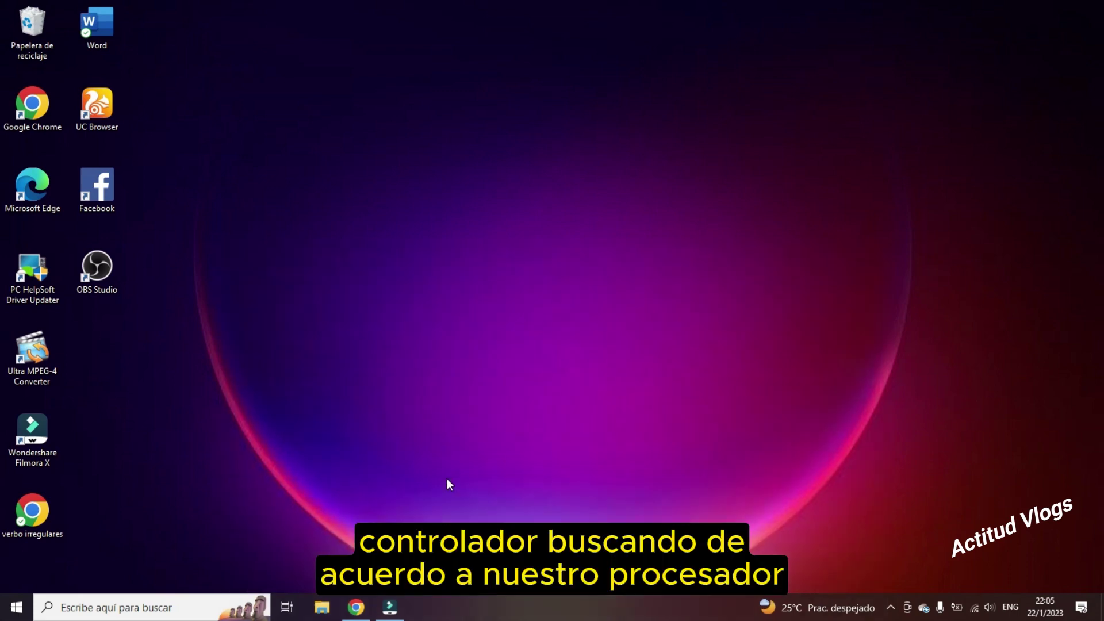
pyautogui.click(355, 608)
# Search Google for 'descargar bluetooth para windows 10 INTEL INSIDE'
pyautogui.click(509, 286)
pyautogui.write('DESCAR')
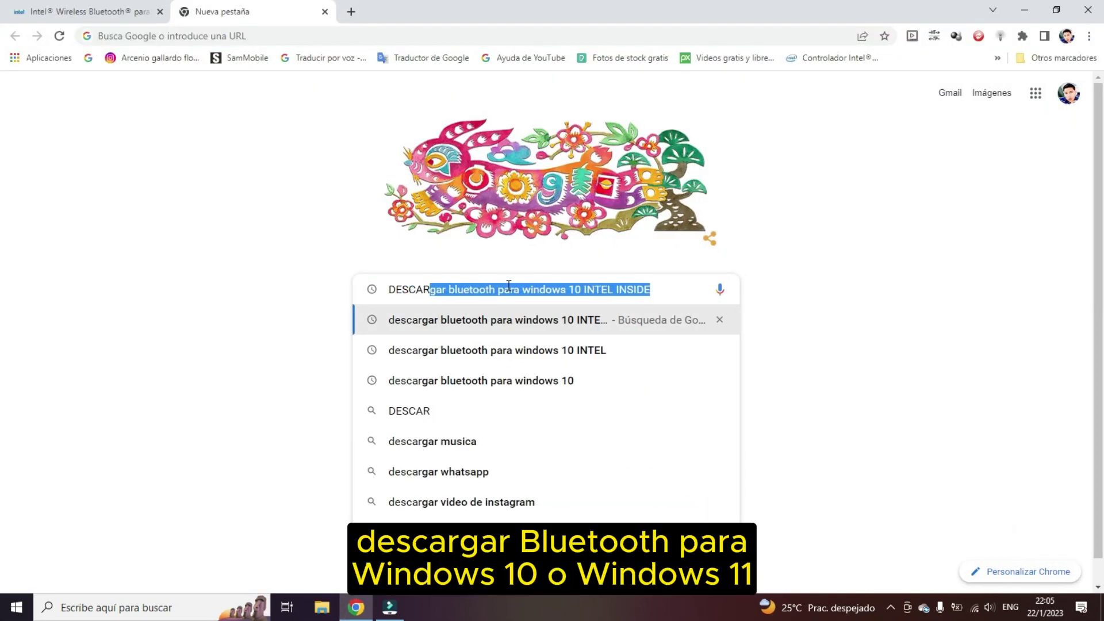
pyautogui.press('End')
pyautogui.press('BackSpace')
pyautogui.press('BackSpace')
pyautogui.press('BackSpace')
pyautogui.press('BackSpace')
pyautogui.press('BackSpace')
pyautogui.press('BackSpace')
pyautogui.press('BackSpace')
pyautogui.press('BackSpace')
pyautogui.press('BackSpace')
pyautogui.press('BackSpace')
pyautogui.press('BackSpace')
pyautogui.press('BackSpace')
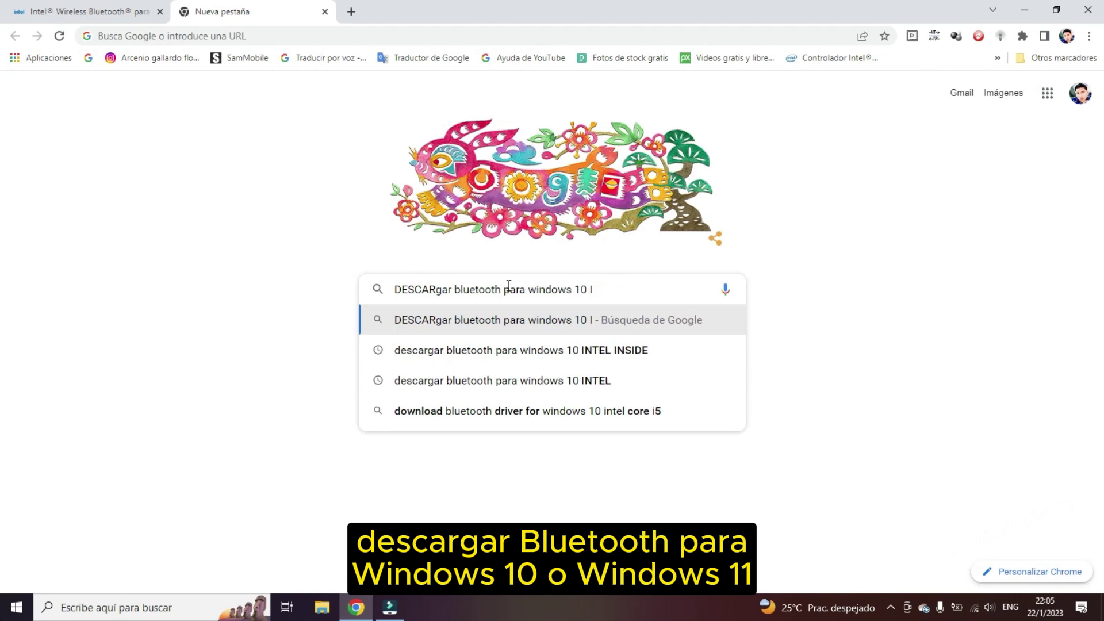
pyautogui.press('Escape')
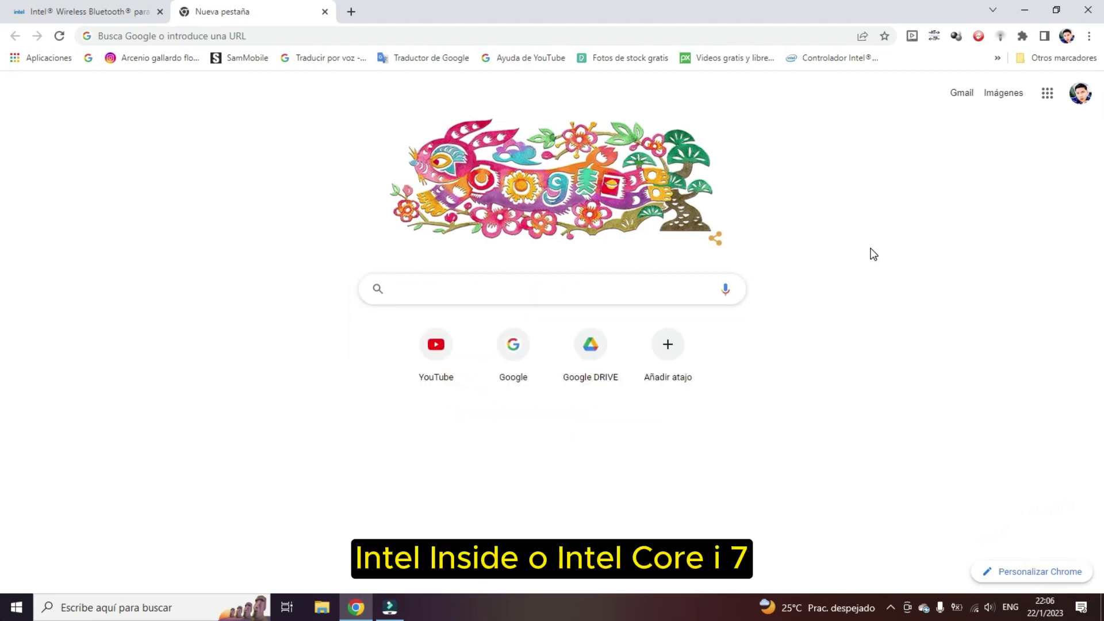
pyautogui.write('DESCARGAR')
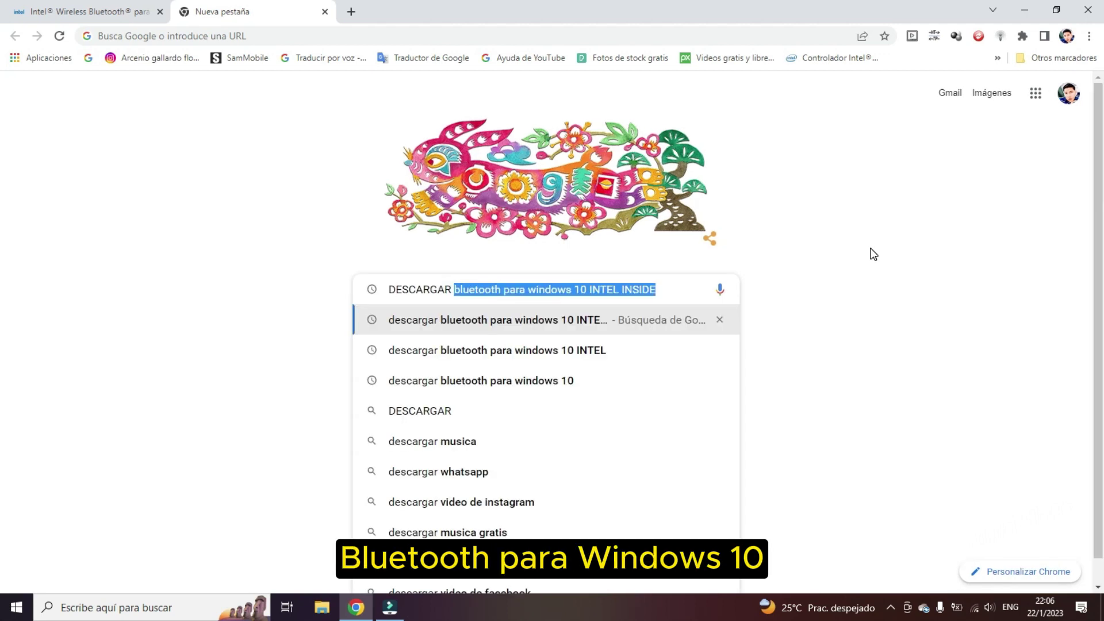
pyautogui.click(632, 293)
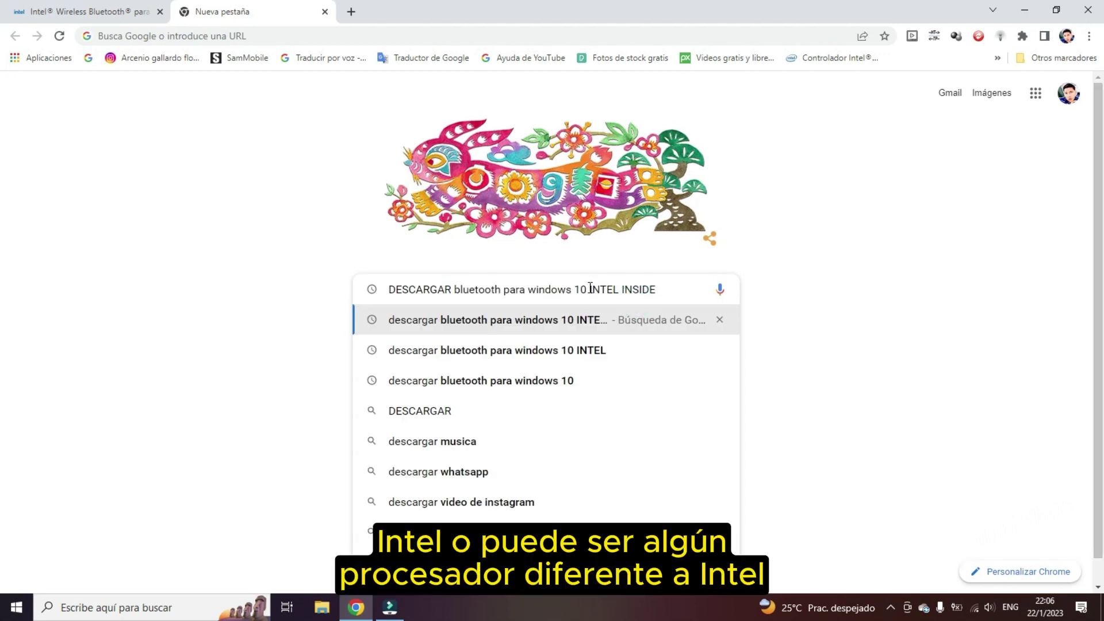
pyautogui.moveTo(619, 289); pyautogui.dragTo(660, 304)
pyautogui.press('Return')
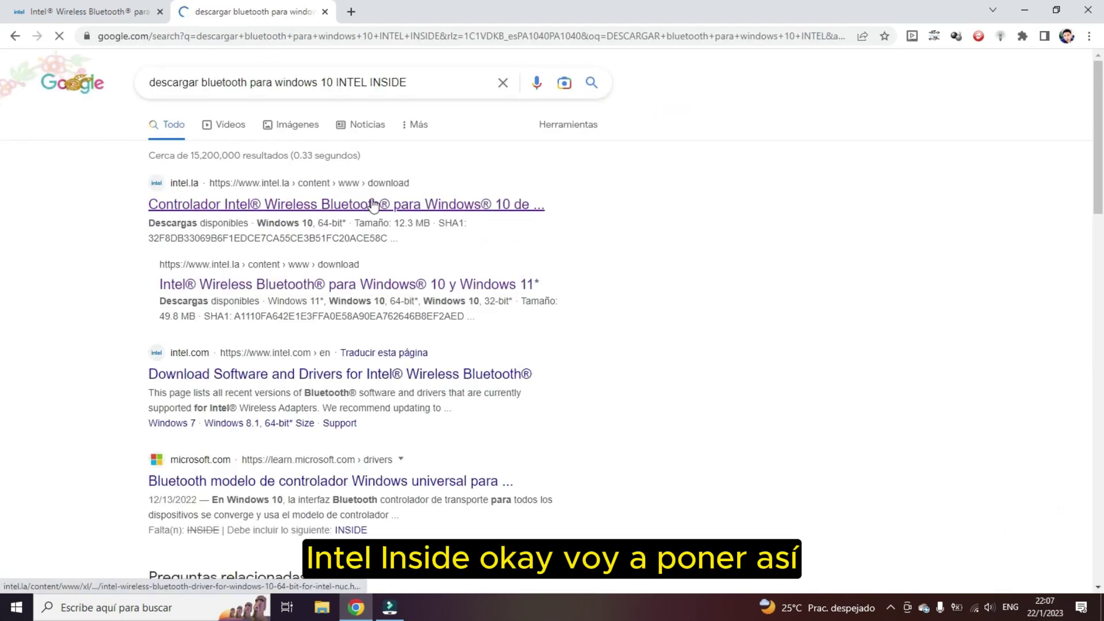
# Open the first Intel result and check driver versions, reaching the Windows 10 y Windows 11 page (22.190.0)
pyautogui.click(486, 205)
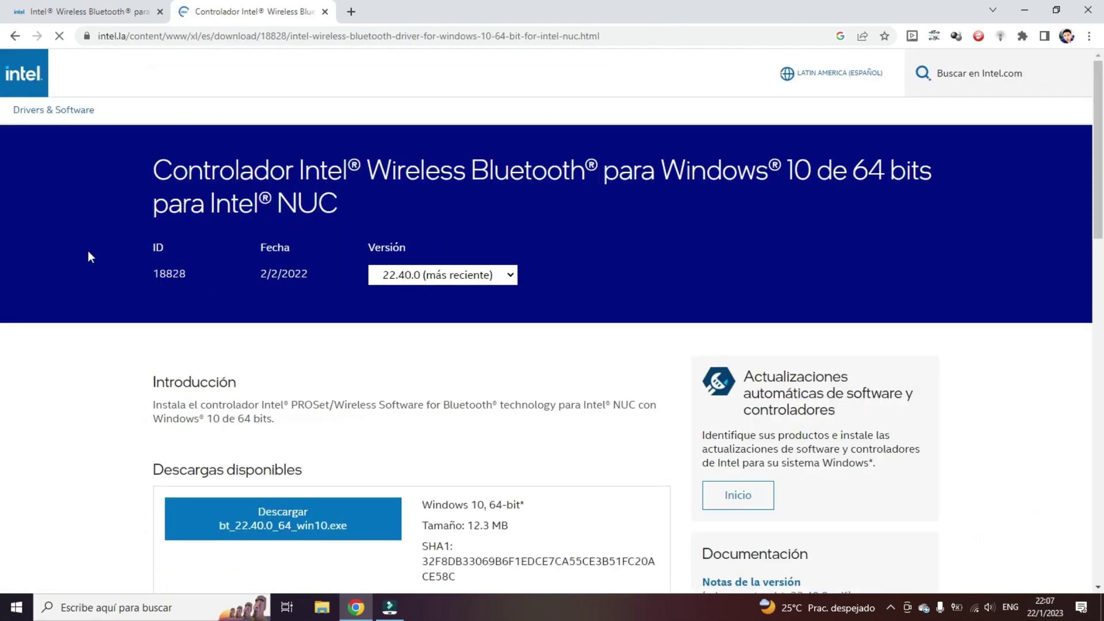
pyautogui.click(88, 251)
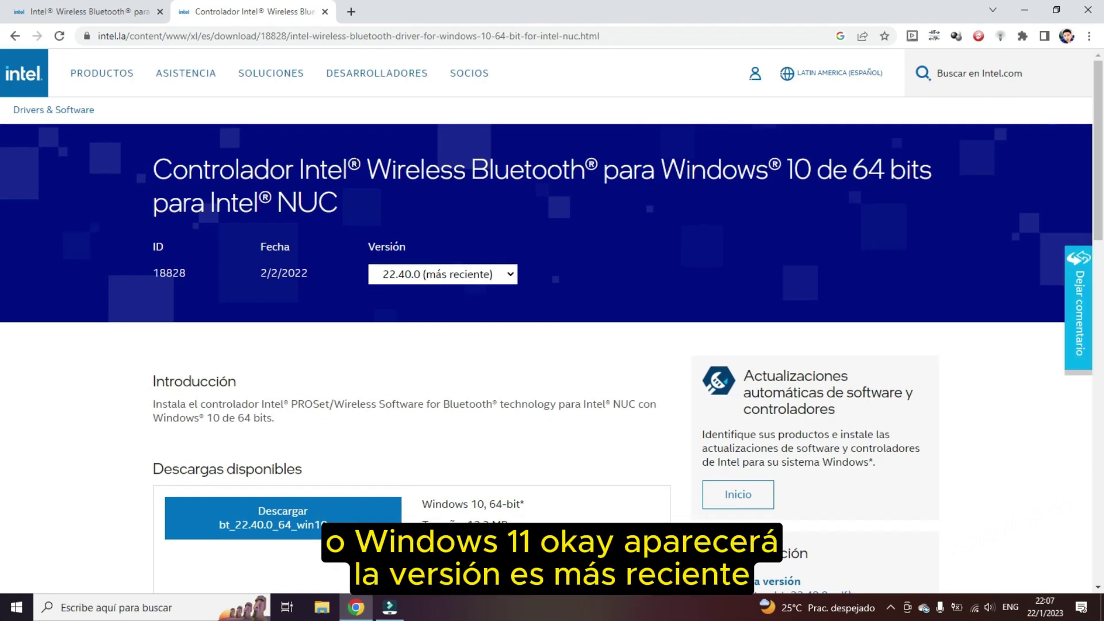
pyautogui.click(510, 275)
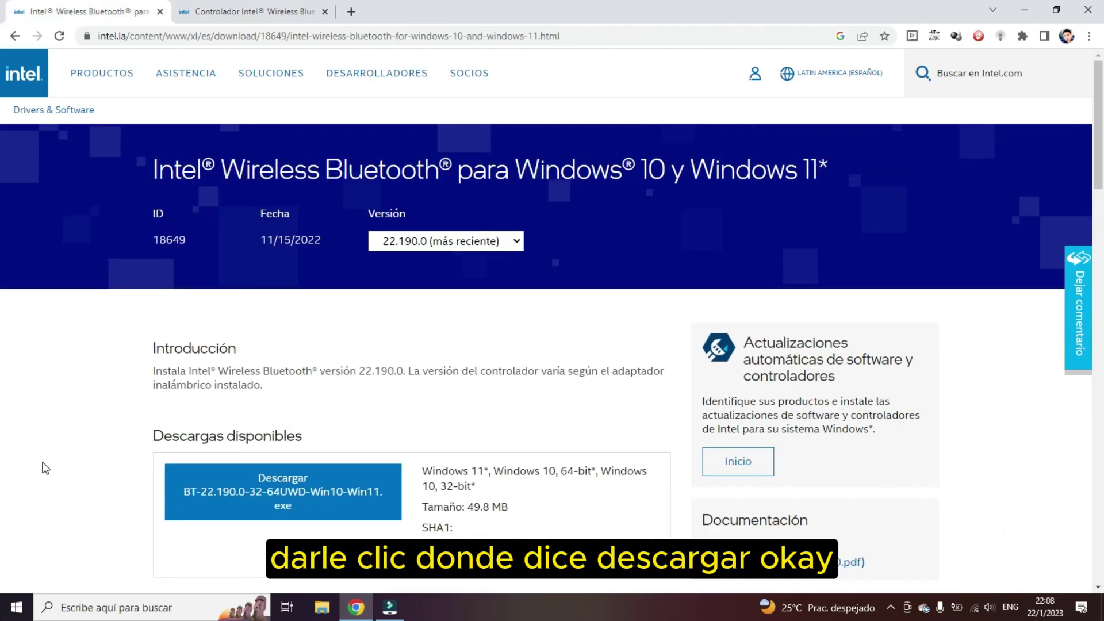
pyautogui.scroll(-1, 45, 467)
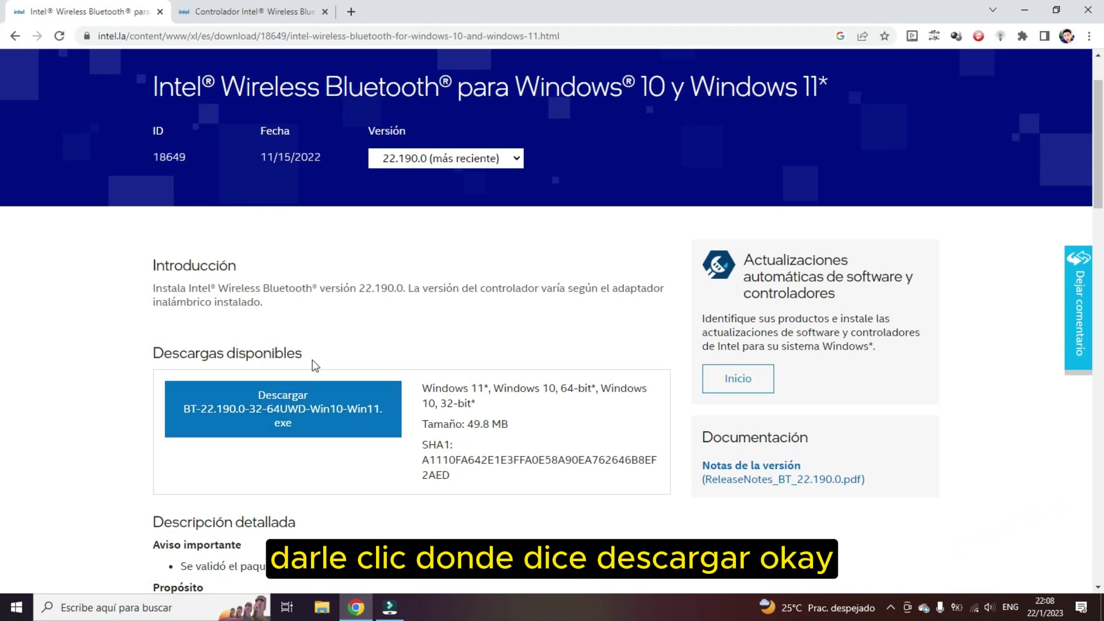
# Accept Intel's license and save BT-22.190.0-32-64UWD-Win10-Win11.exe into Descargas
pyautogui.click(294, 405)
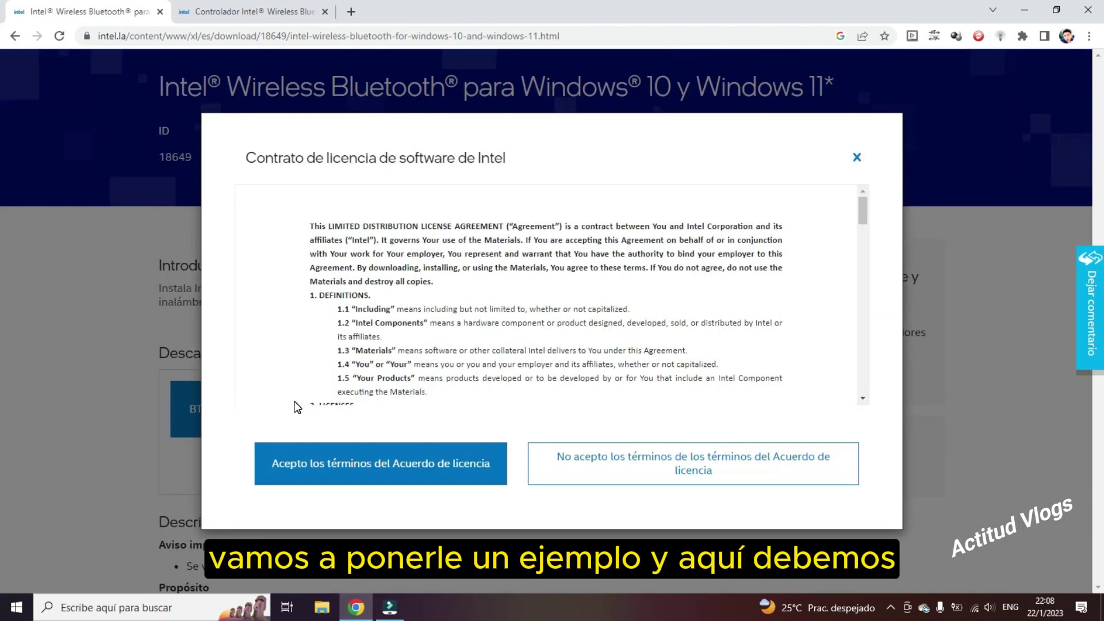
pyautogui.click(374, 467)
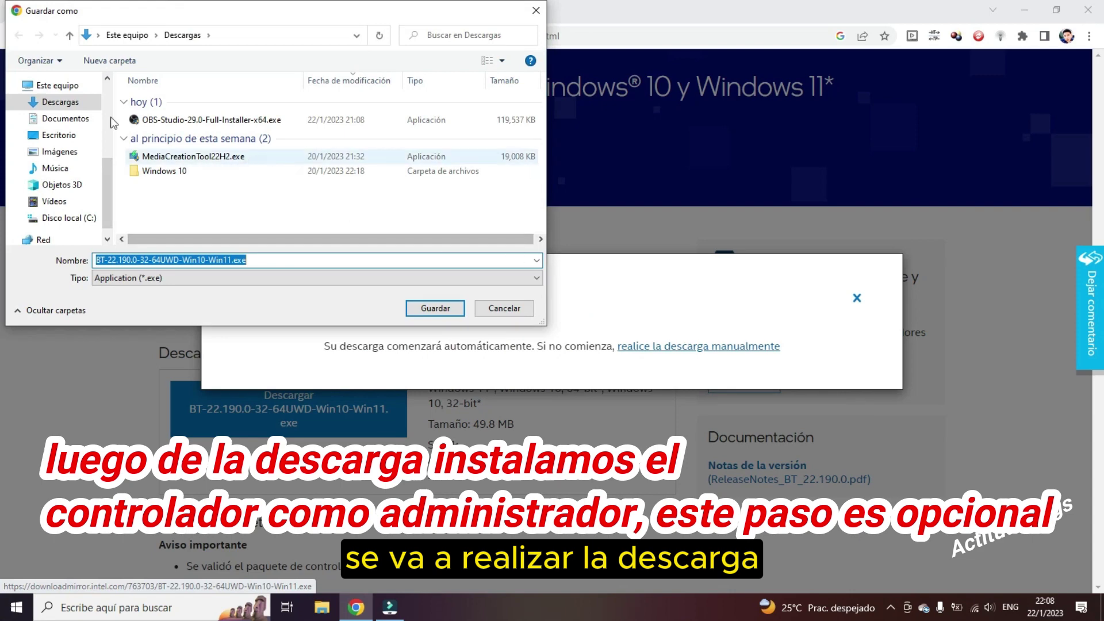
pyautogui.click(435, 309)
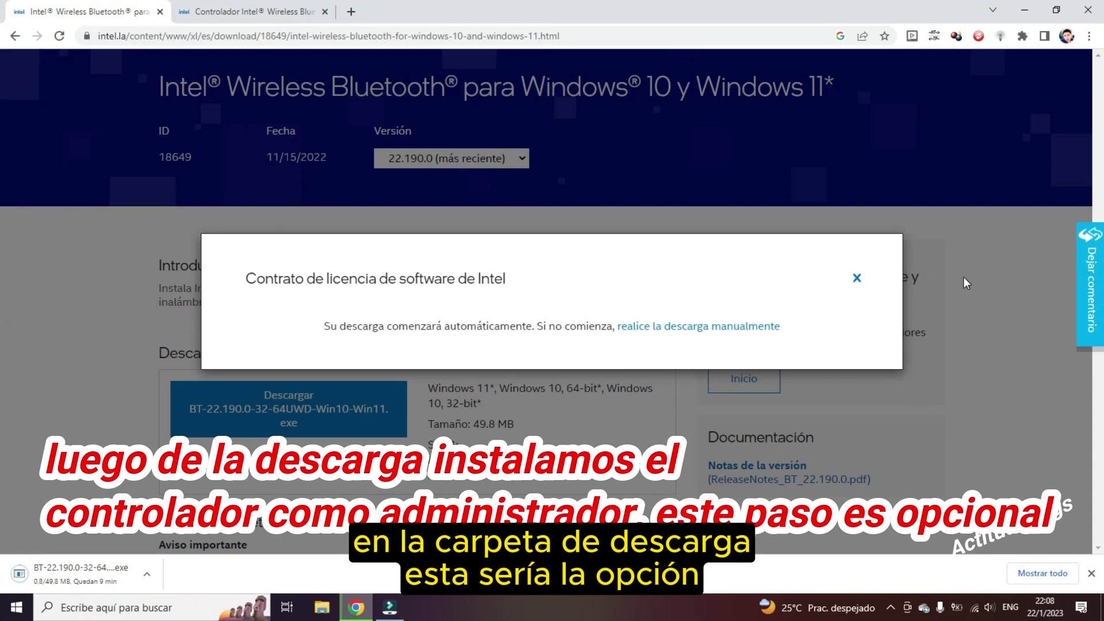
pyautogui.click(857, 280)
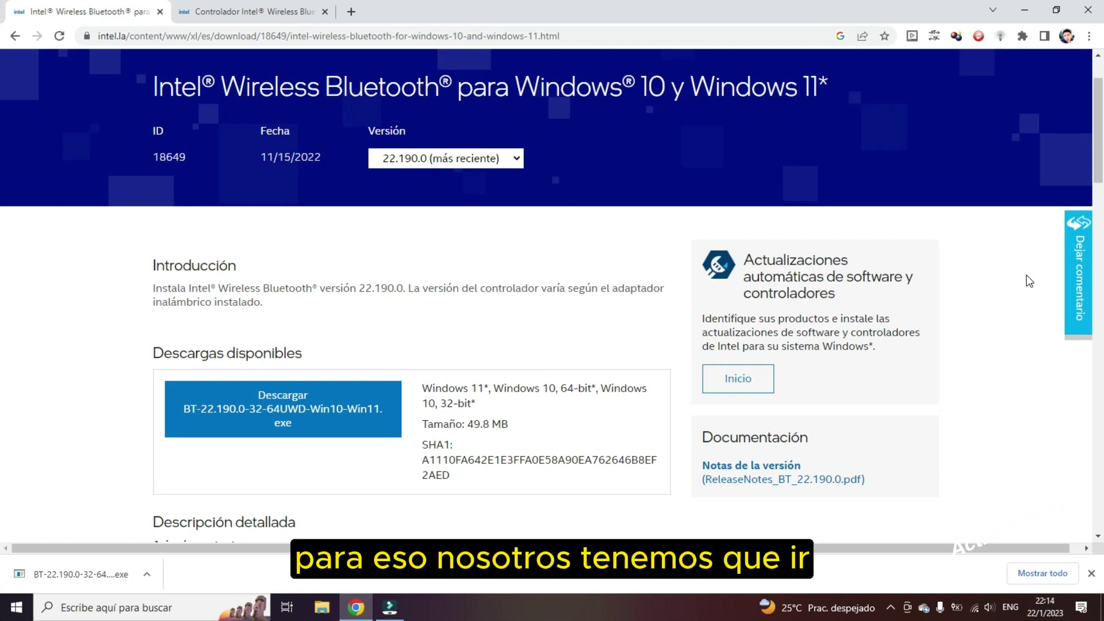
# Minimize Chrome and open Settings on Actualización y seguridad's Windows Update page
pyautogui.click(1026, 14)
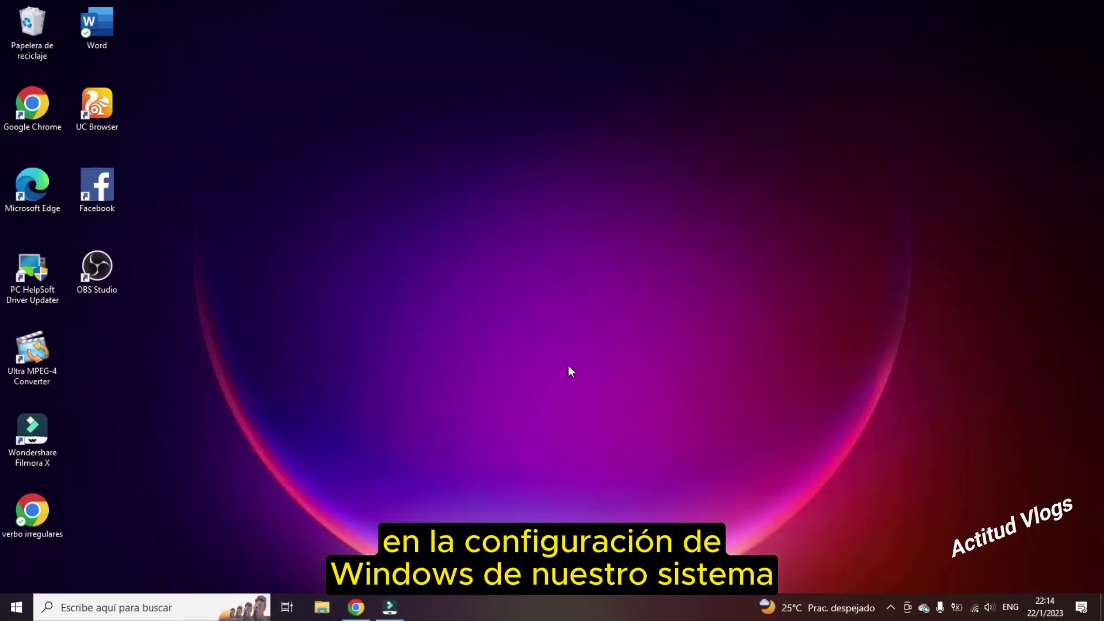
pyautogui.press('super')
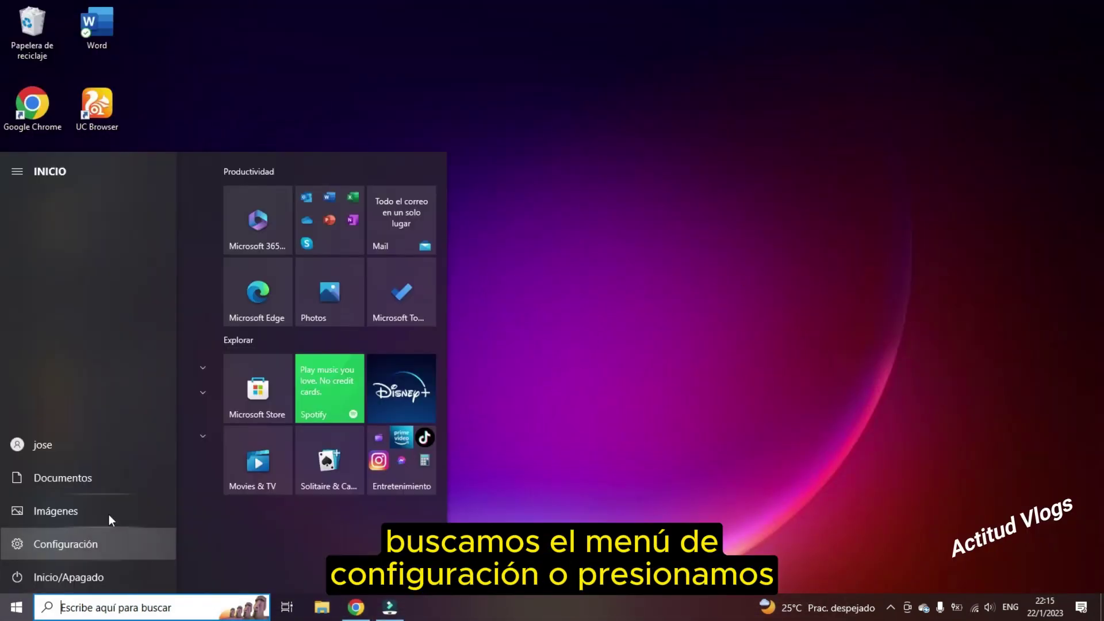
pyautogui.click(633, 470)
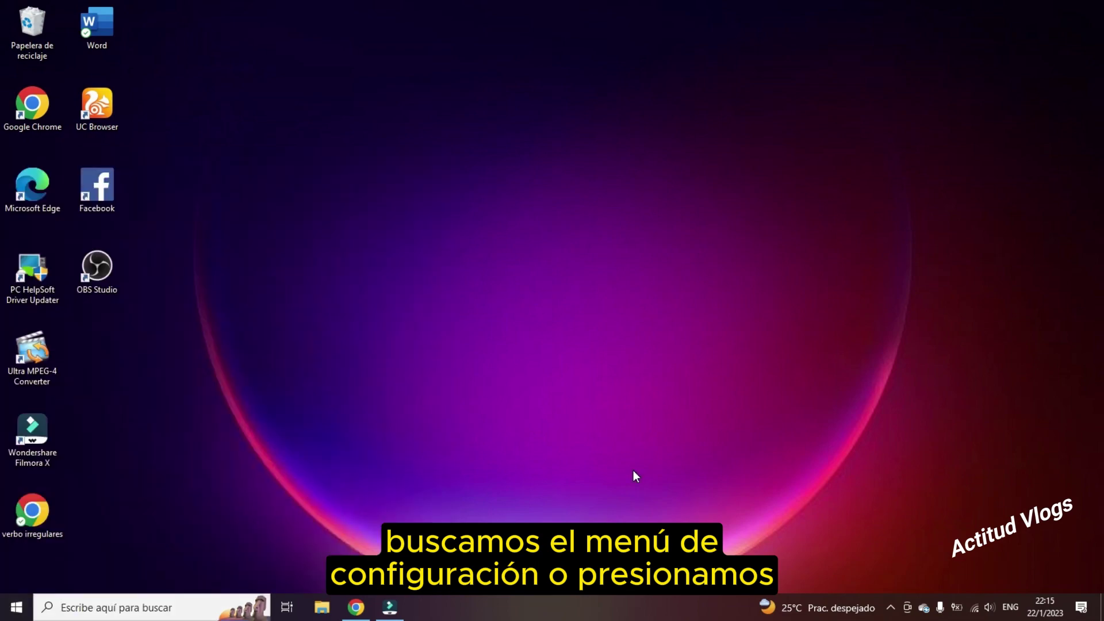
pyautogui.press('super+i')
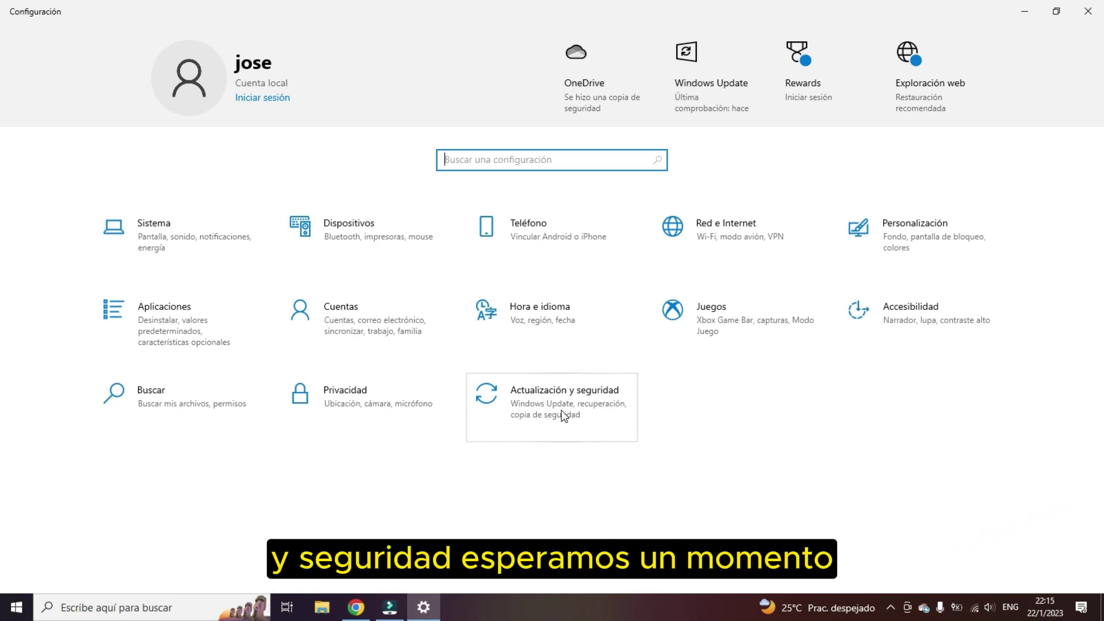
pyautogui.click(562, 411)
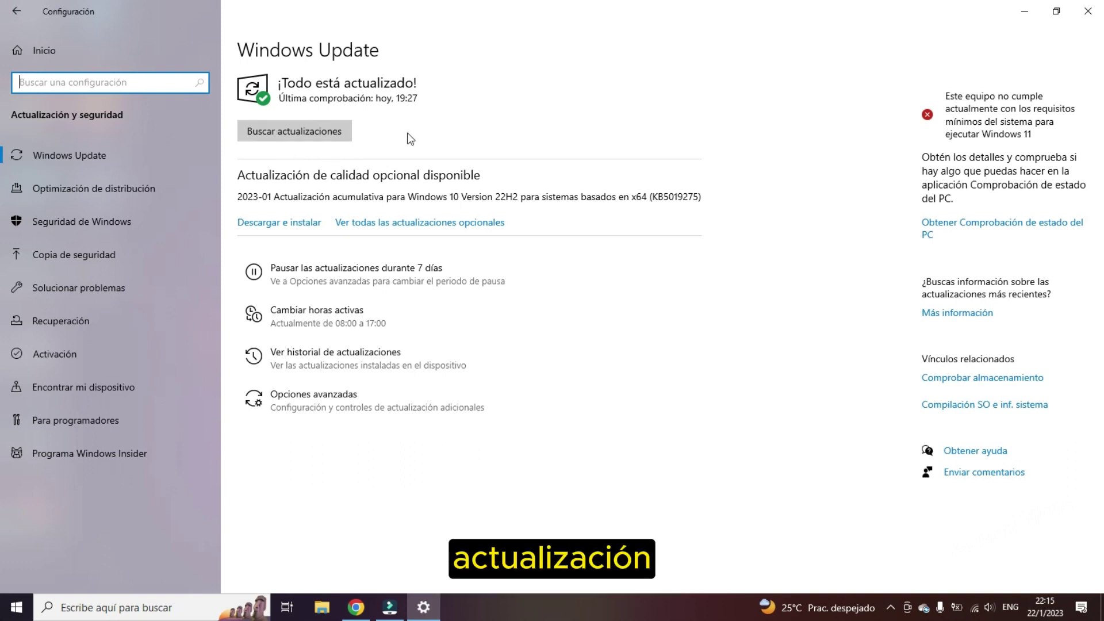
# Run Buscar actualizaciones, then view all optional updates
pyautogui.click(292, 136)
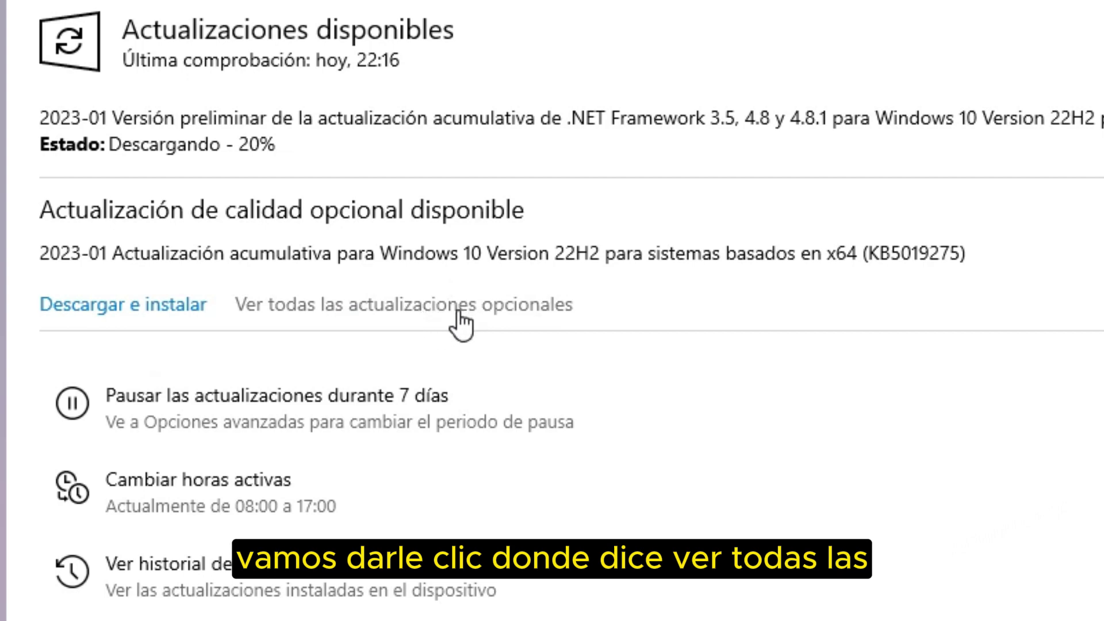
pyautogui.click(462, 310)
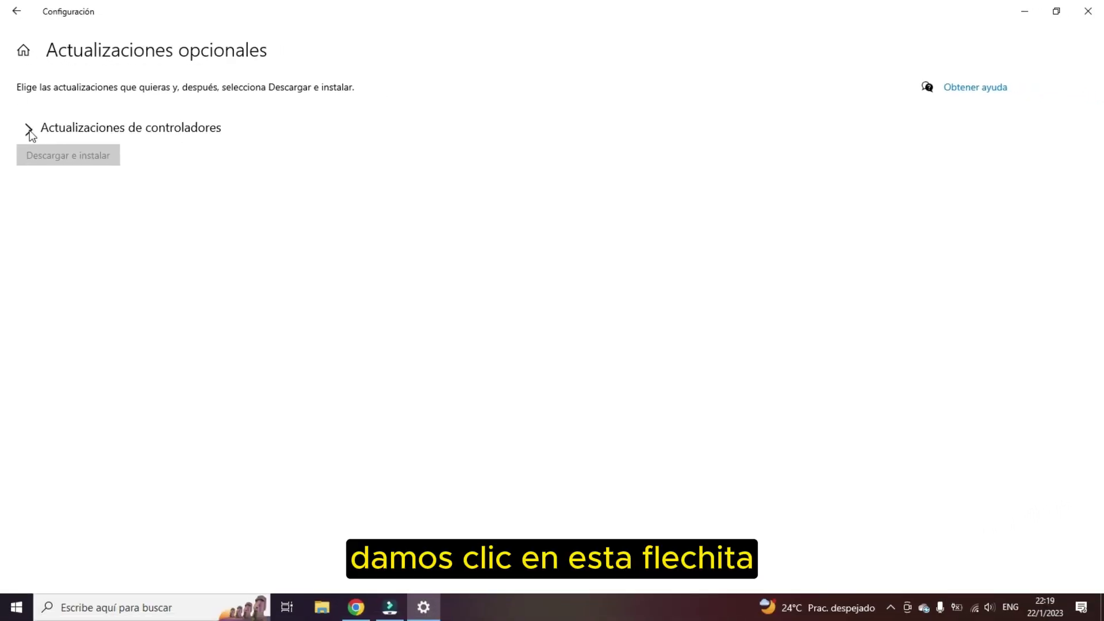
# Expand driver updates, tick Broadcom Bluetooth Controller and choose Descargar e instalar
pyautogui.click(30, 131)
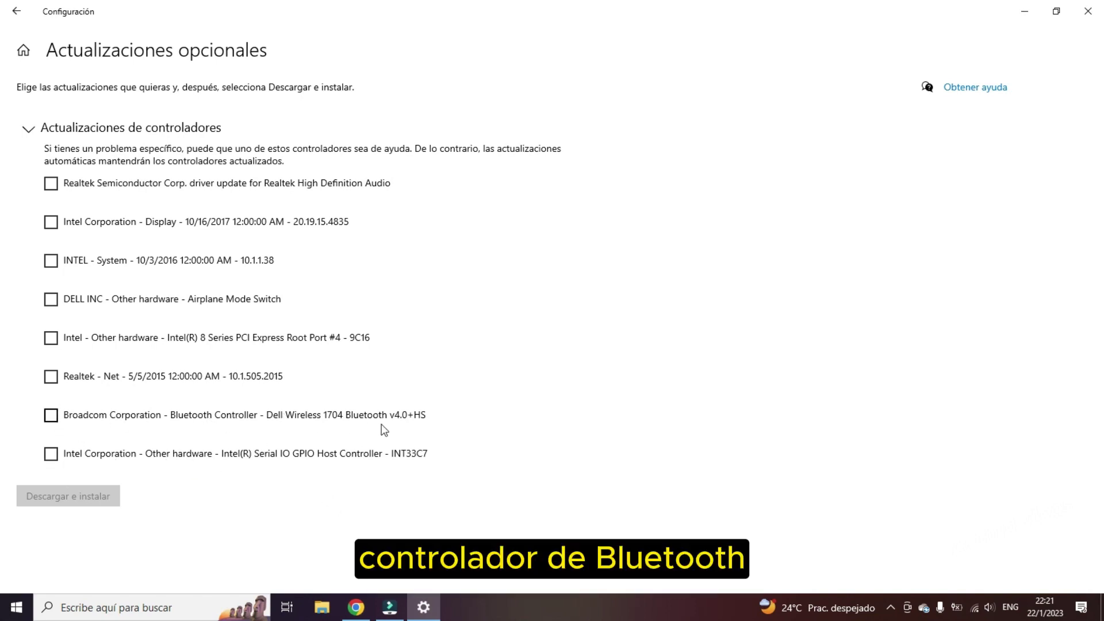
pyautogui.click(891, 606)
pyautogui.click(751, 457)
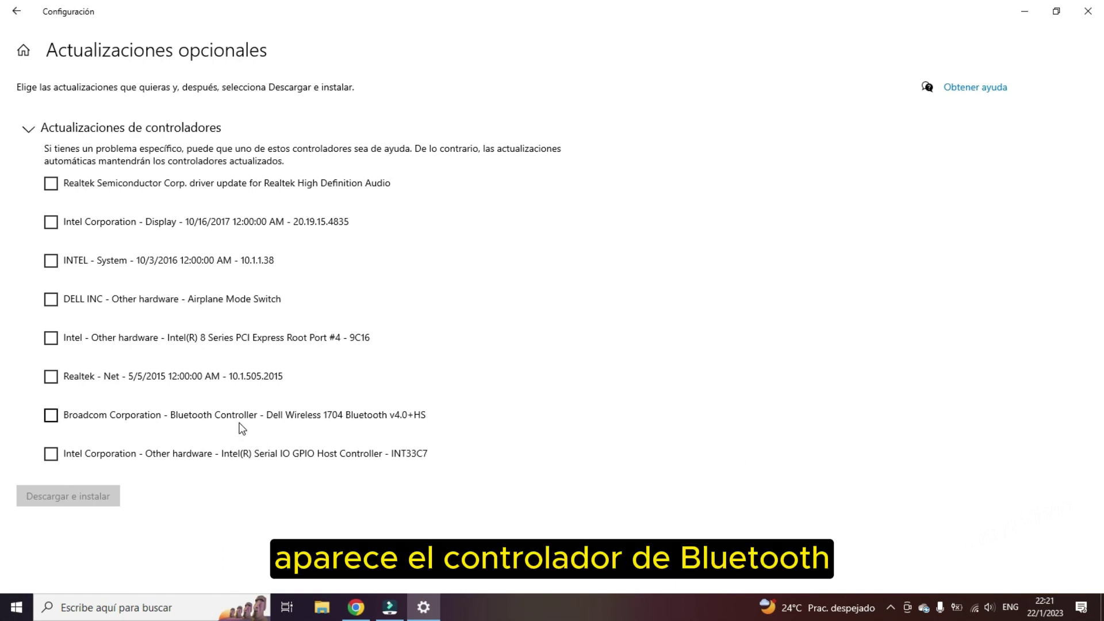
pyautogui.click(51, 416)
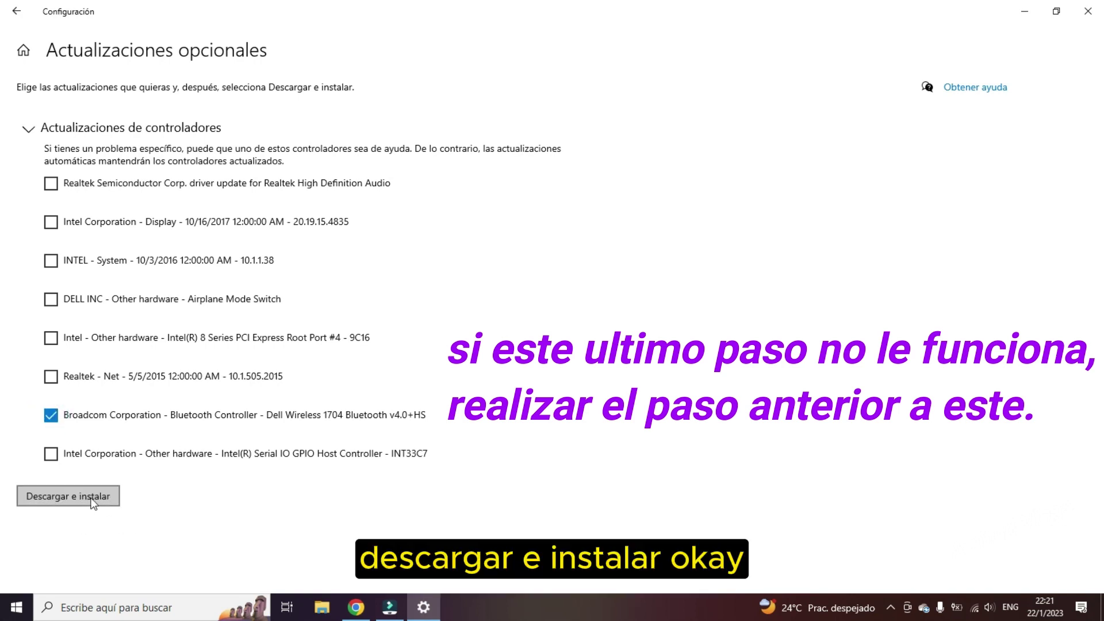
pyautogui.click(95, 499)
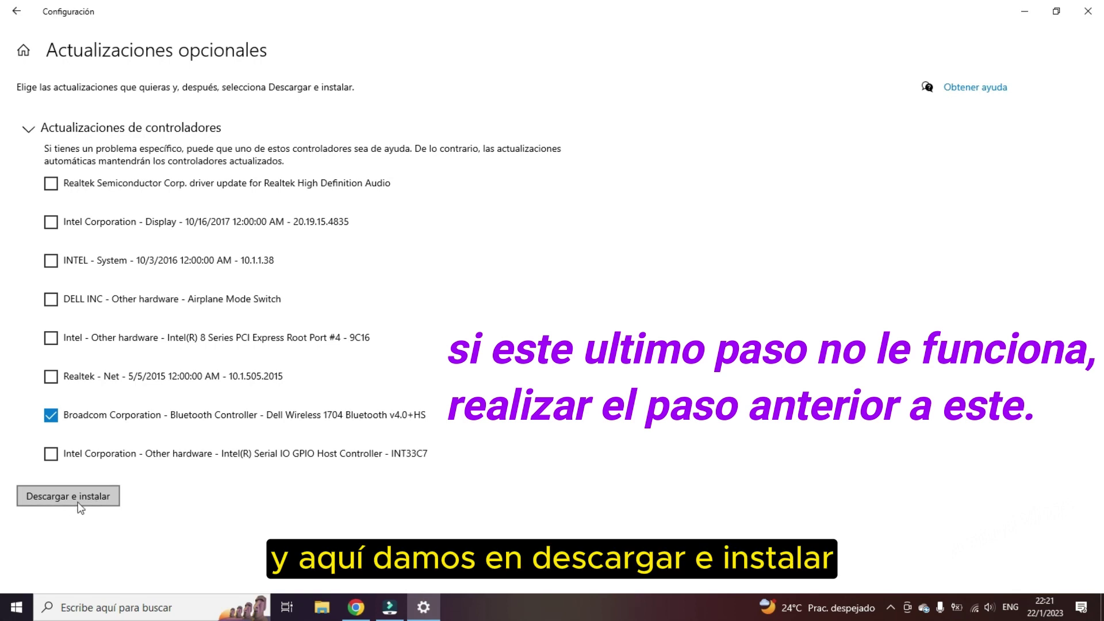
pyautogui.click(91, 497)
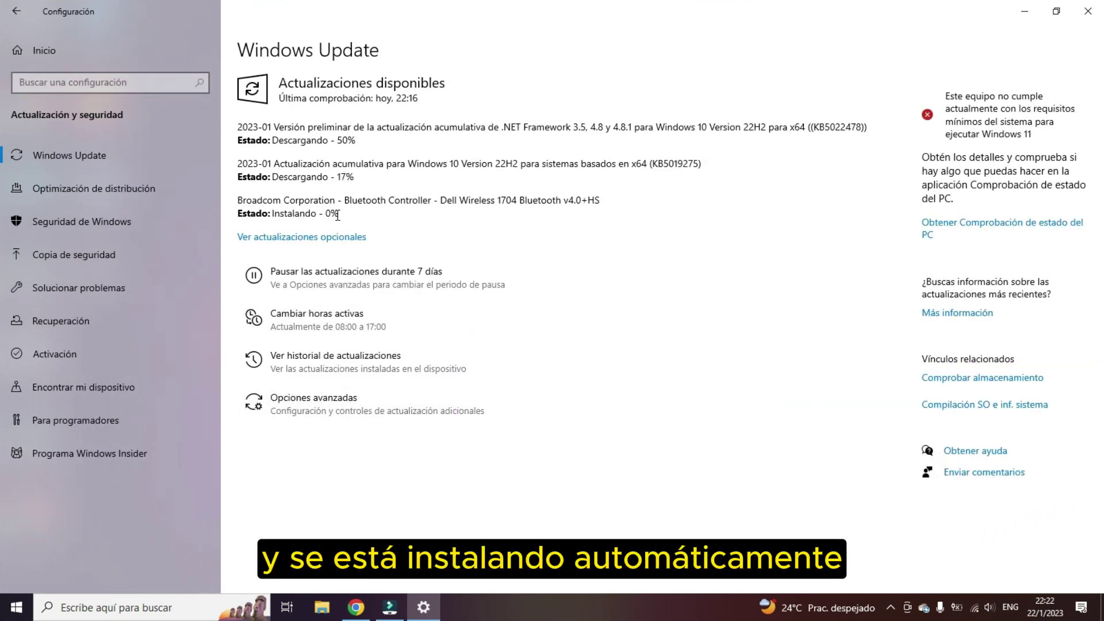
pyautogui.click(1099, 13)
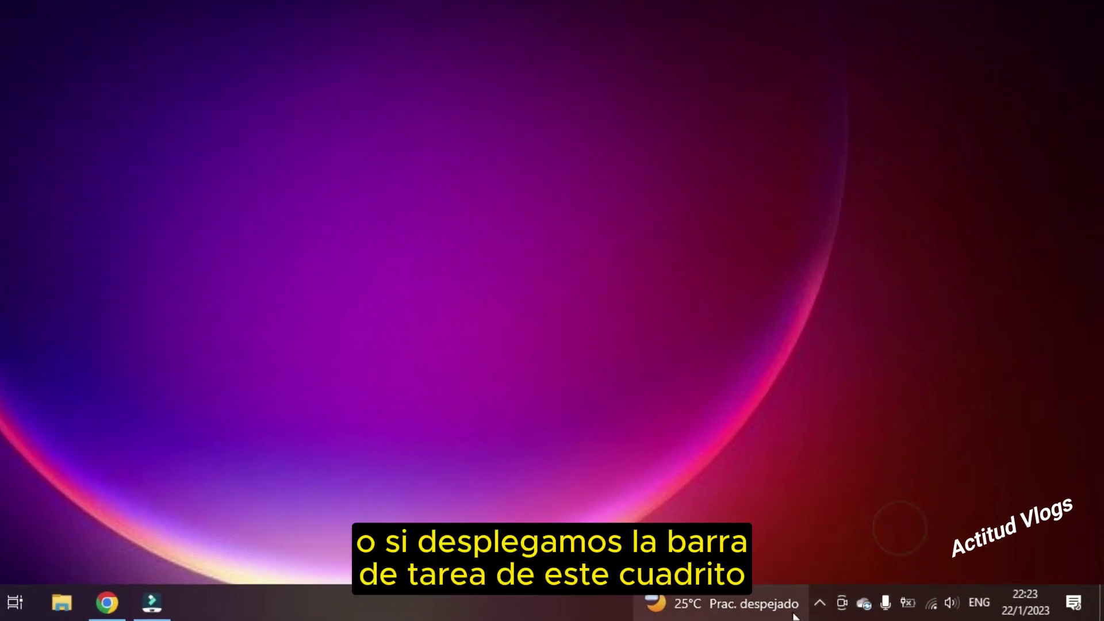
pyautogui.click(820, 602)
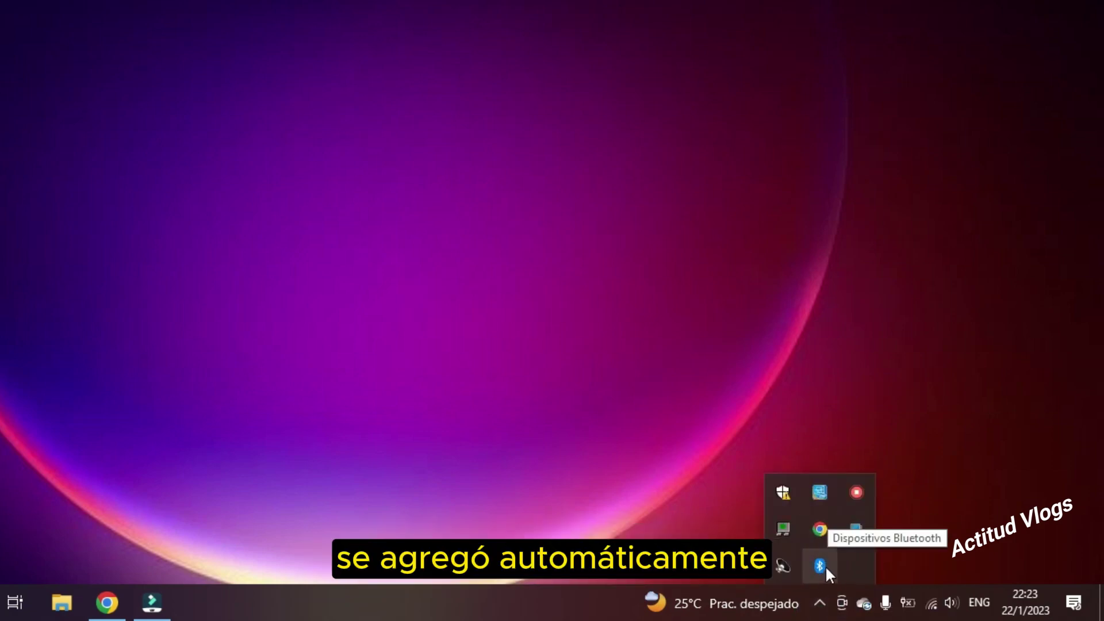
pyautogui.click(529, 347)
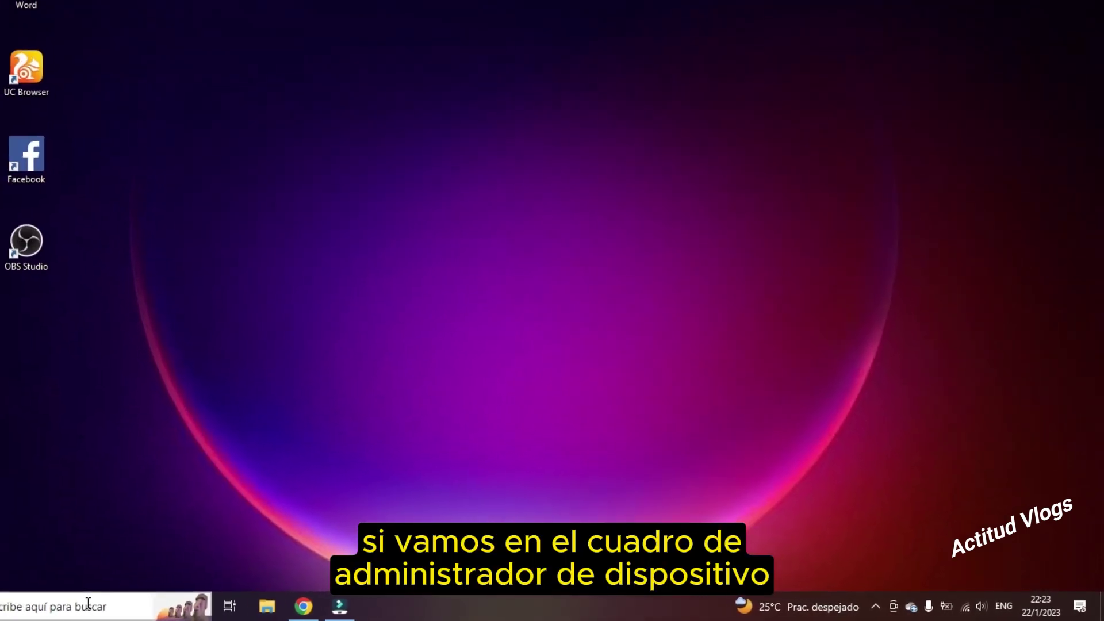
pyautogui.click(54, 602)
pyautogui.write('ADMINIS')
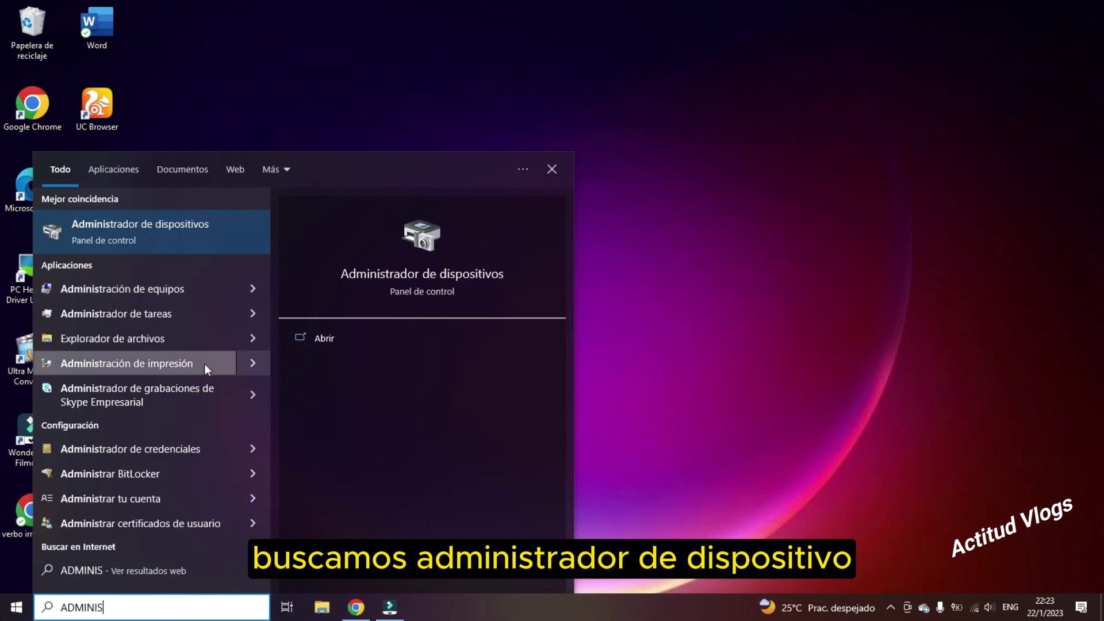
pyautogui.click(172, 231)
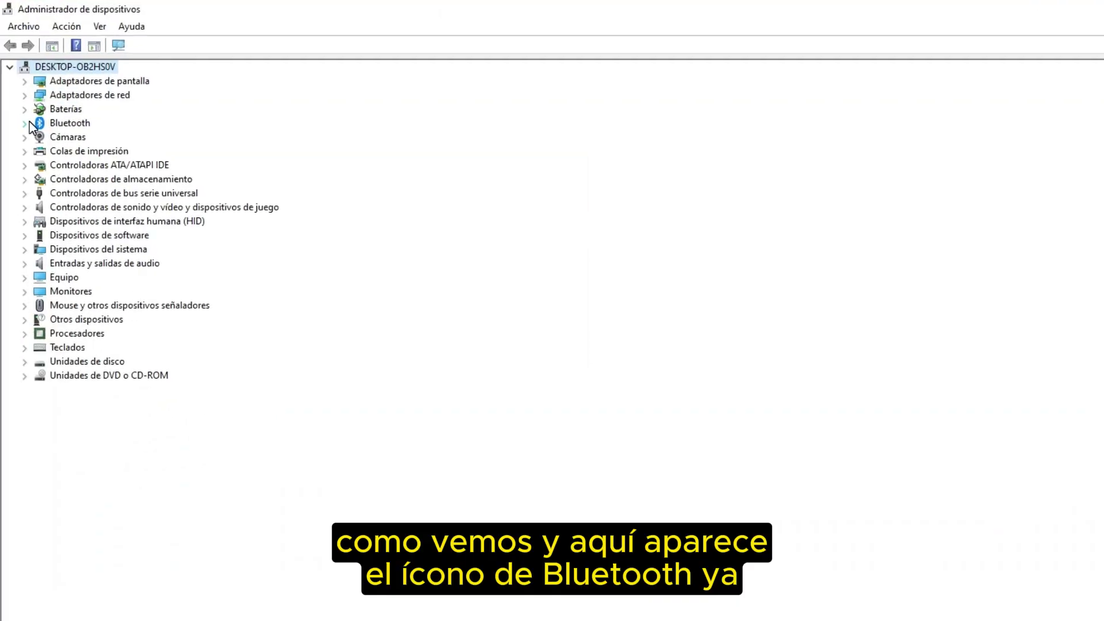
pyautogui.click(27, 122)
pyautogui.click(27, 122)
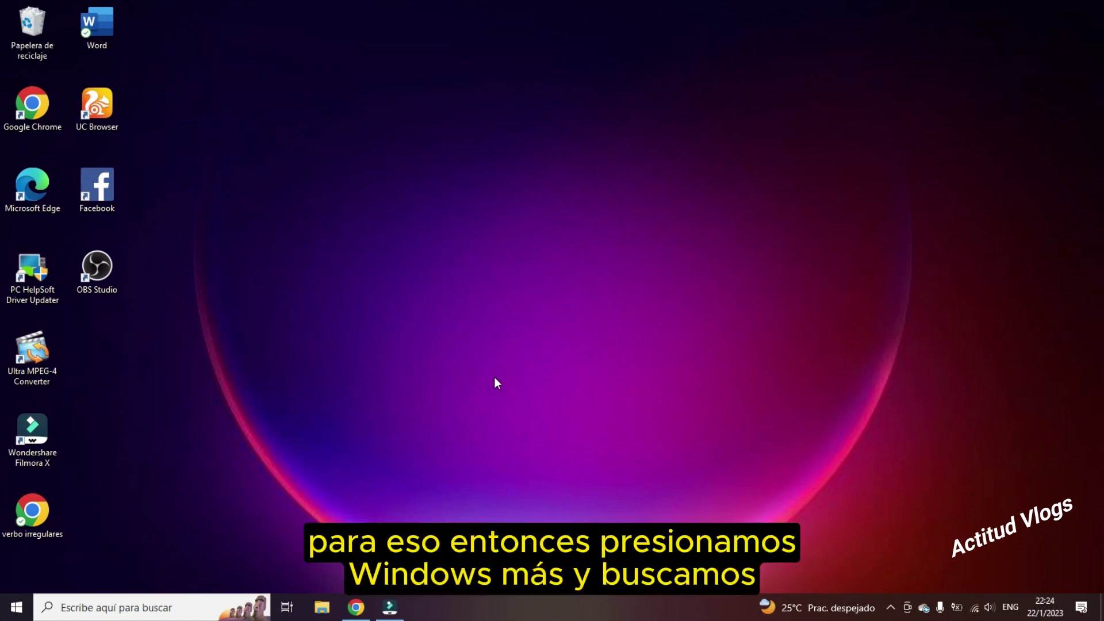
# In Settings > Devices, turn Bluetooth off and back on, then begin adding a new device
pyautogui.press('super+i')
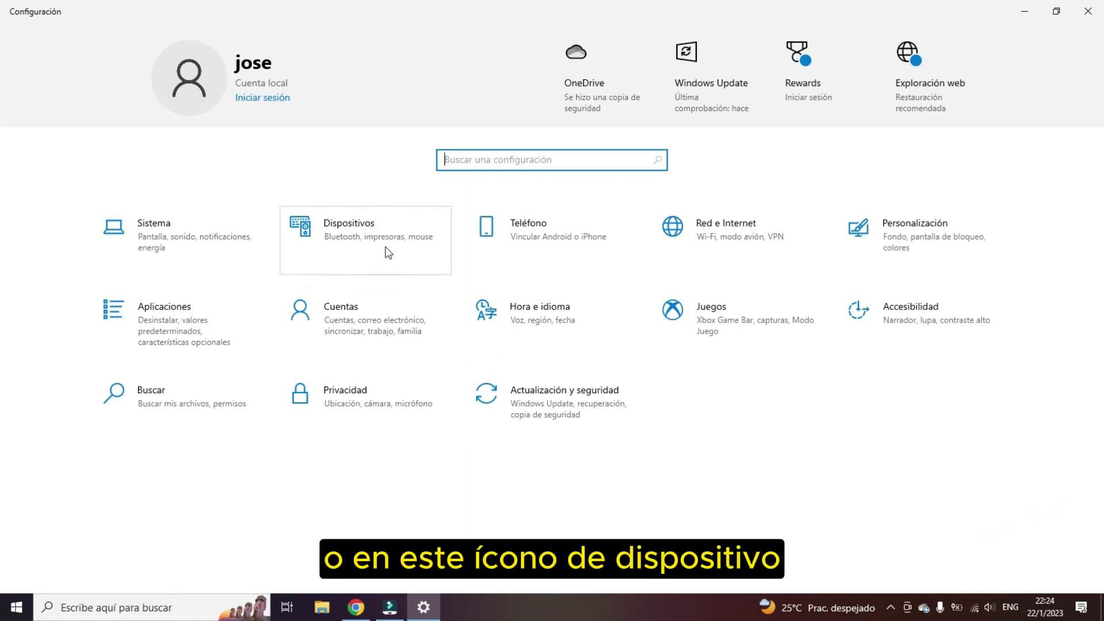
pyautogui.click(389, 253)
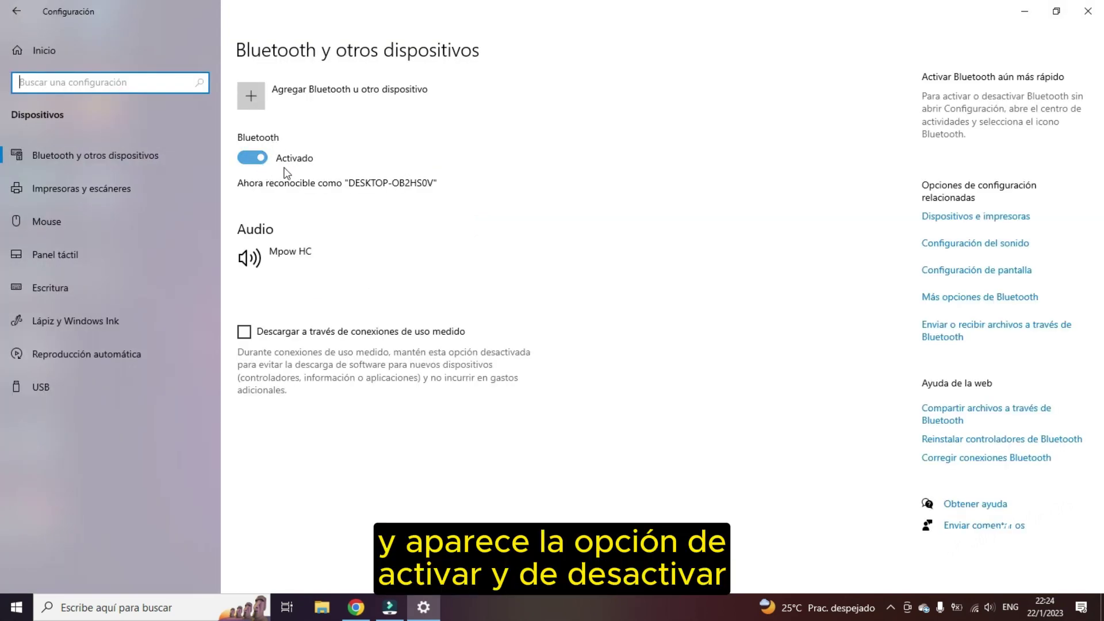
pyautogui.click(251, 163)
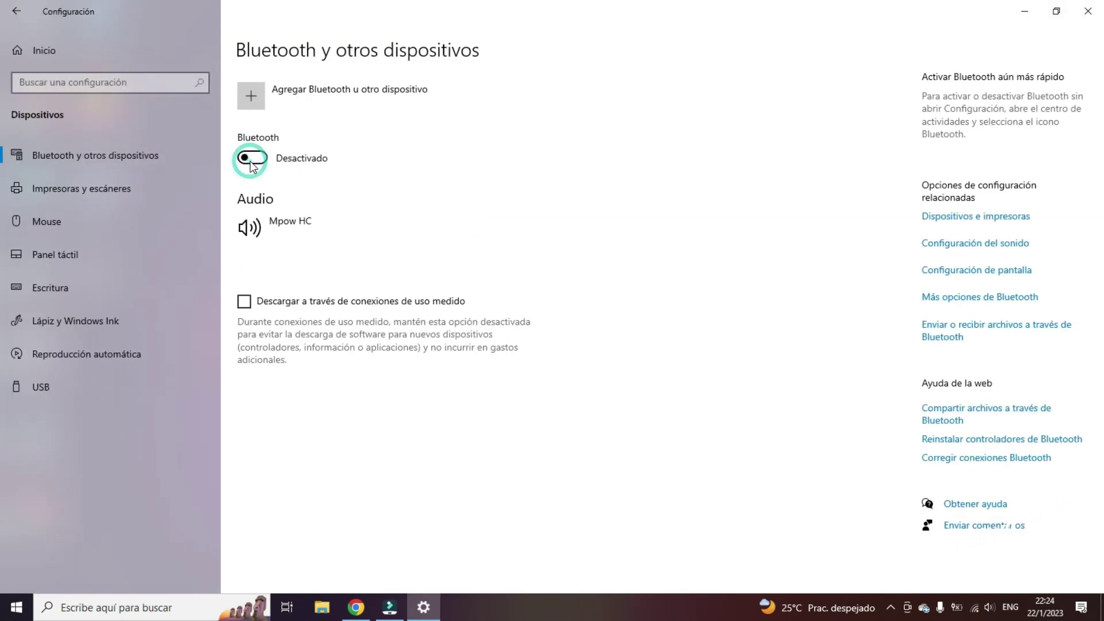
pyautogui.click(255, 157)
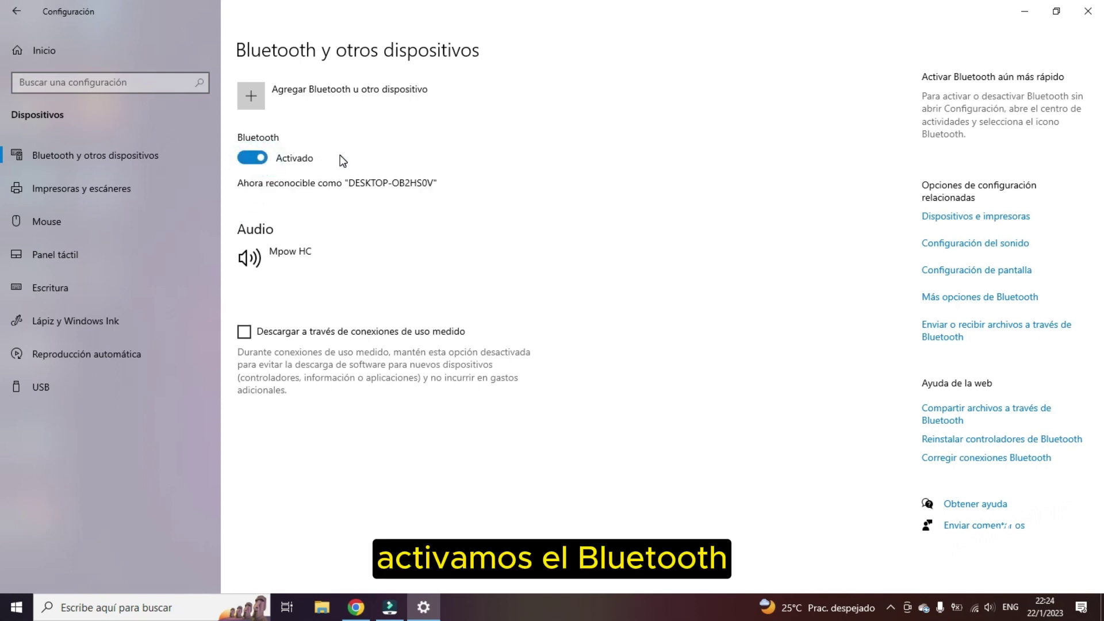
pyautogui.click(265, 96)
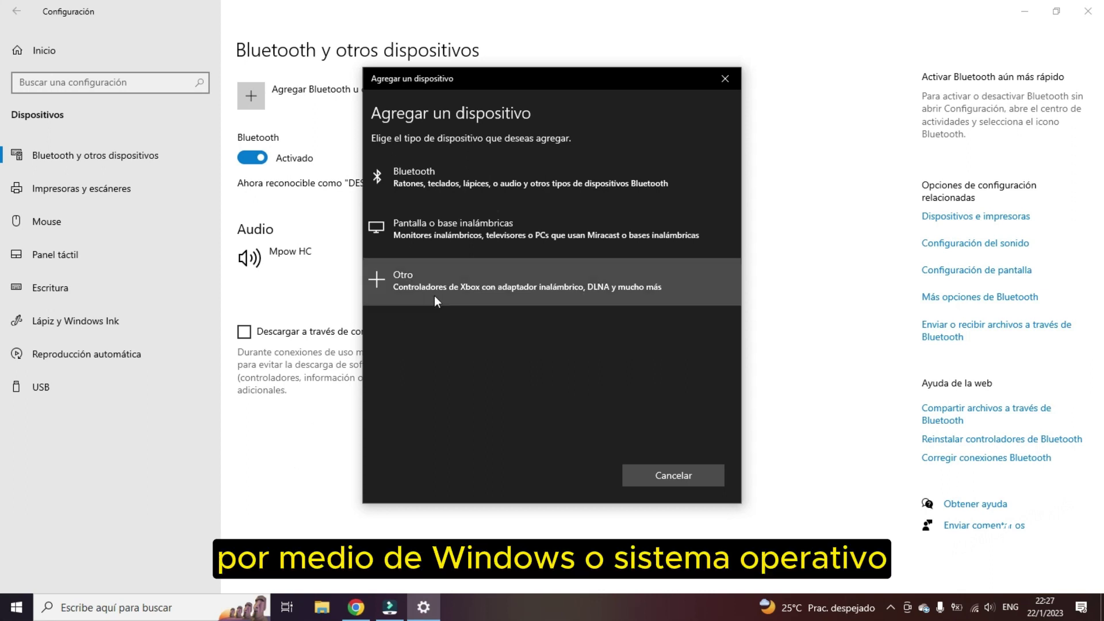
# Restart the add-device wizard, choose Bluetooth, and pair the Bluetooth Music headset
pyautogui.click(726, 79)
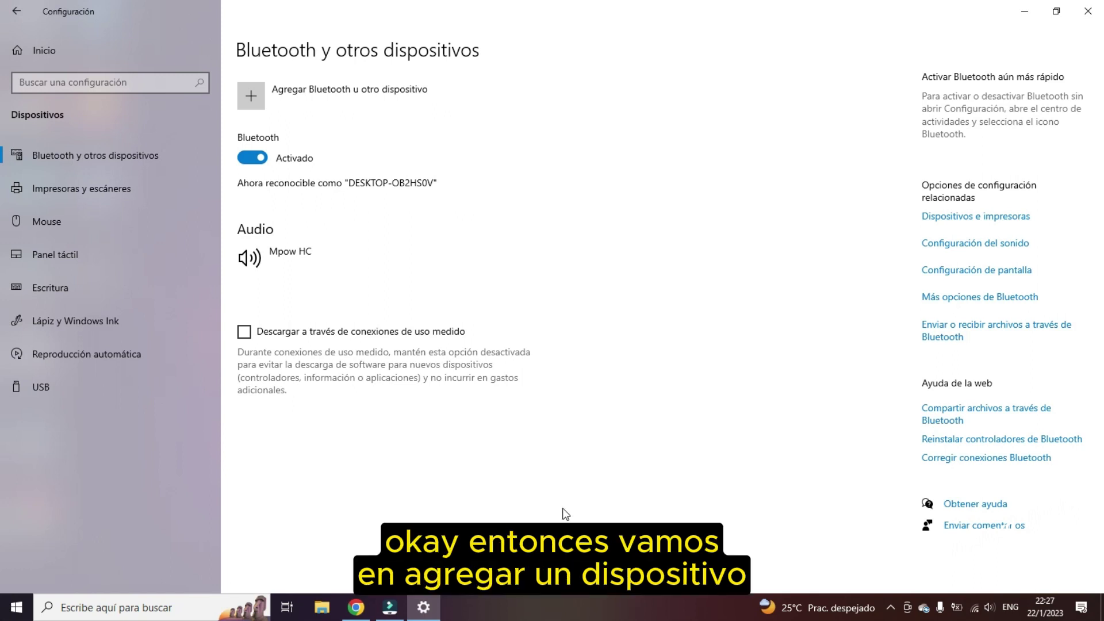
pyautogui.click(319, 96)
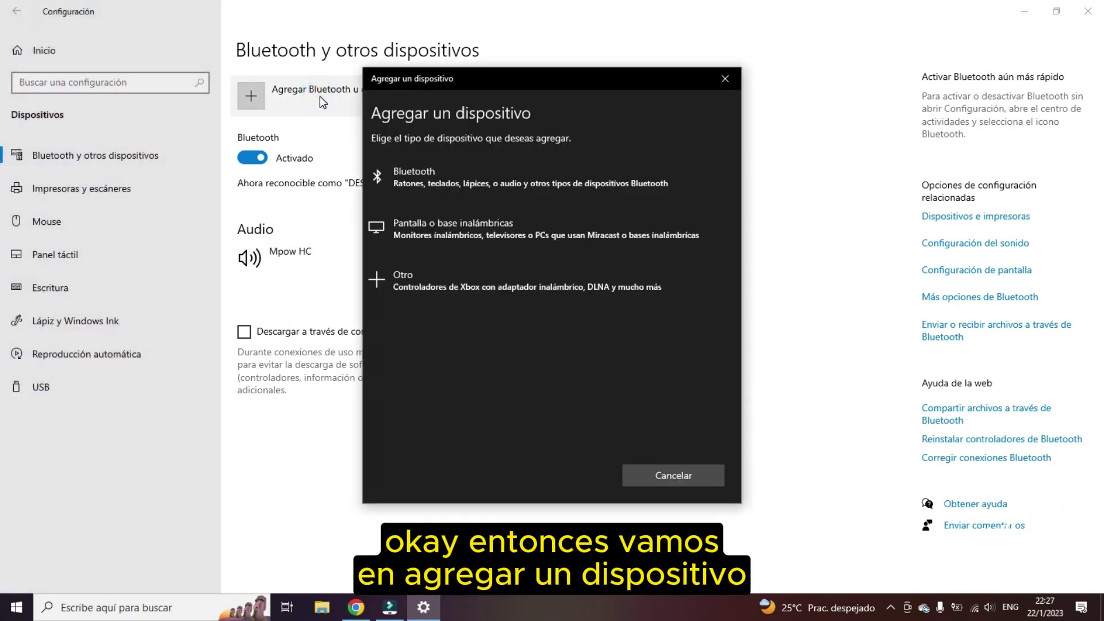
pyautogui.click(520, 187)
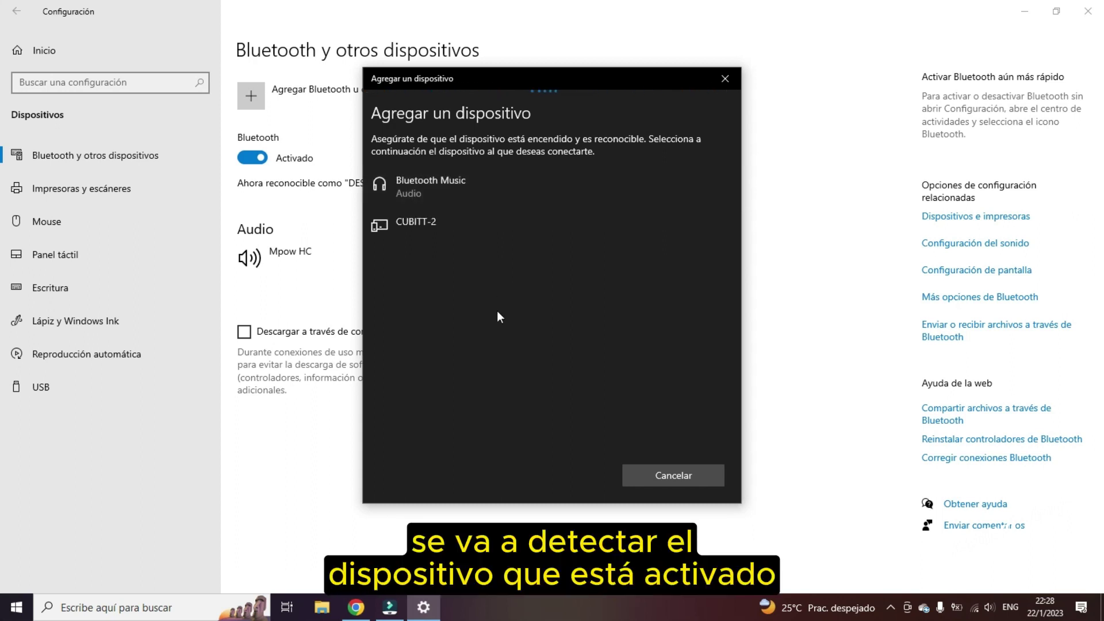
pyautogui.click(506, 196)
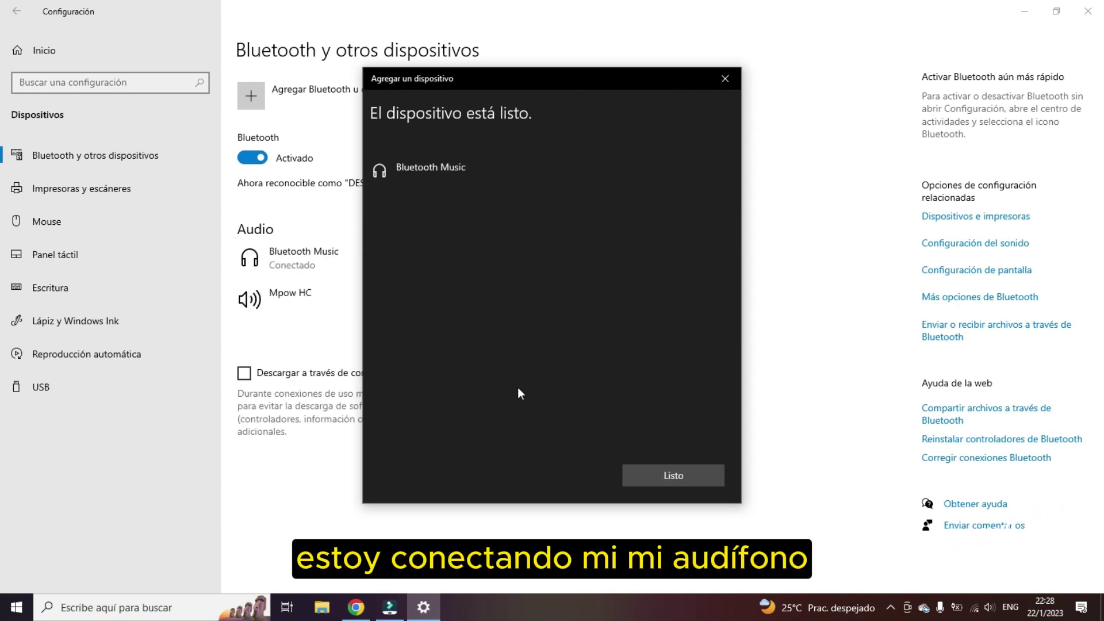
pyautogui.click(673, 482)
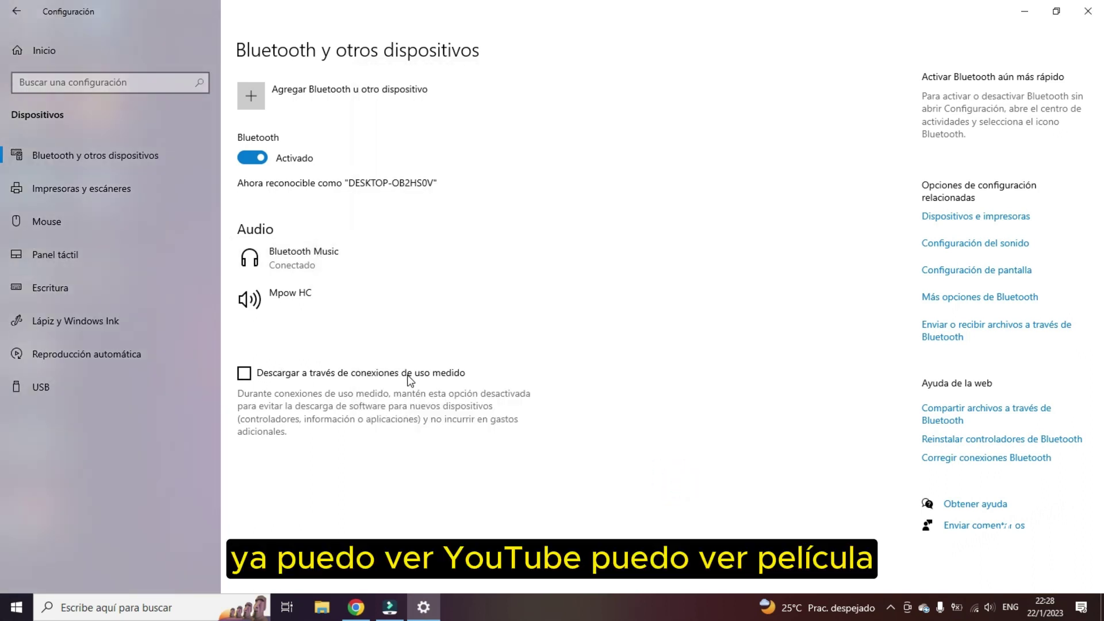
# In Chrome's Intel download page, open the options for the downloaded BT driver installer
pyautogui.click(357, 607)
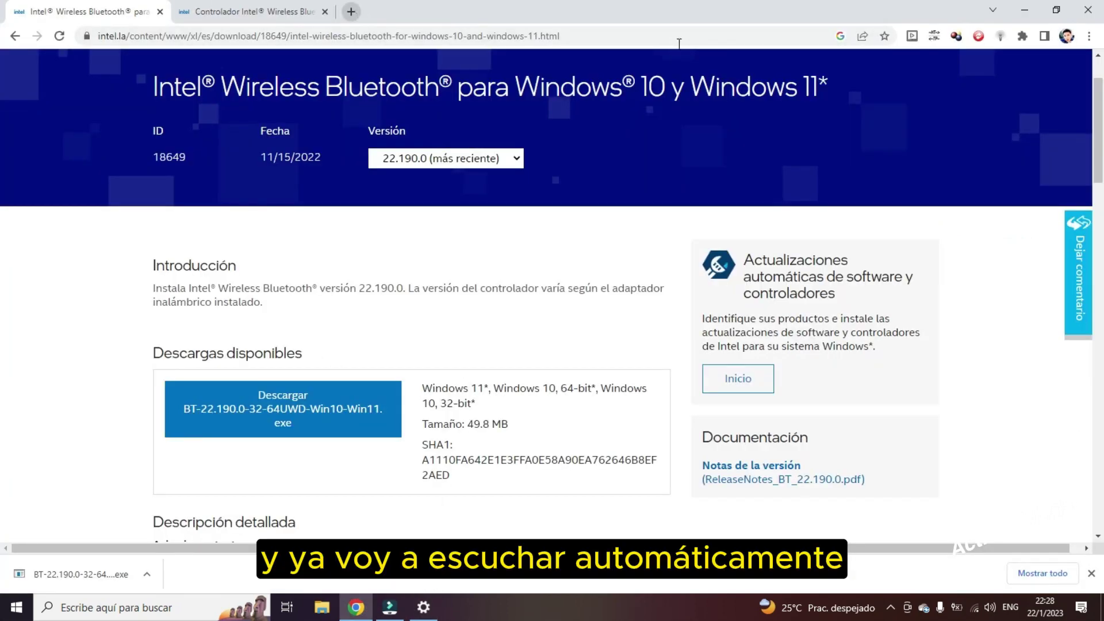
pyautogui.click(1026, 12)
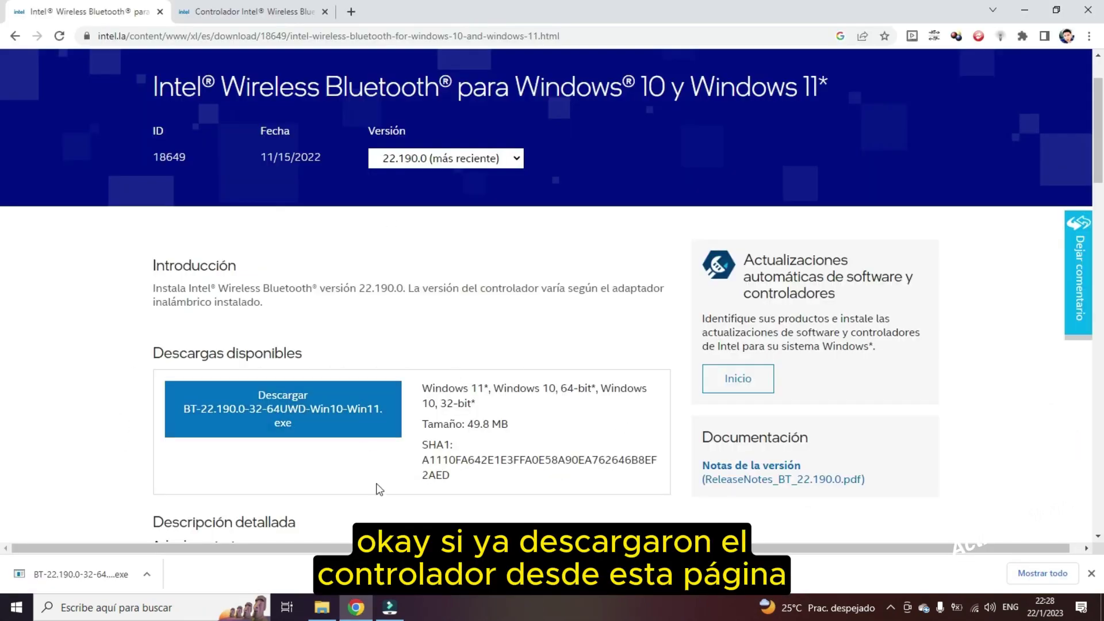
pyautogui.click(147, 575)
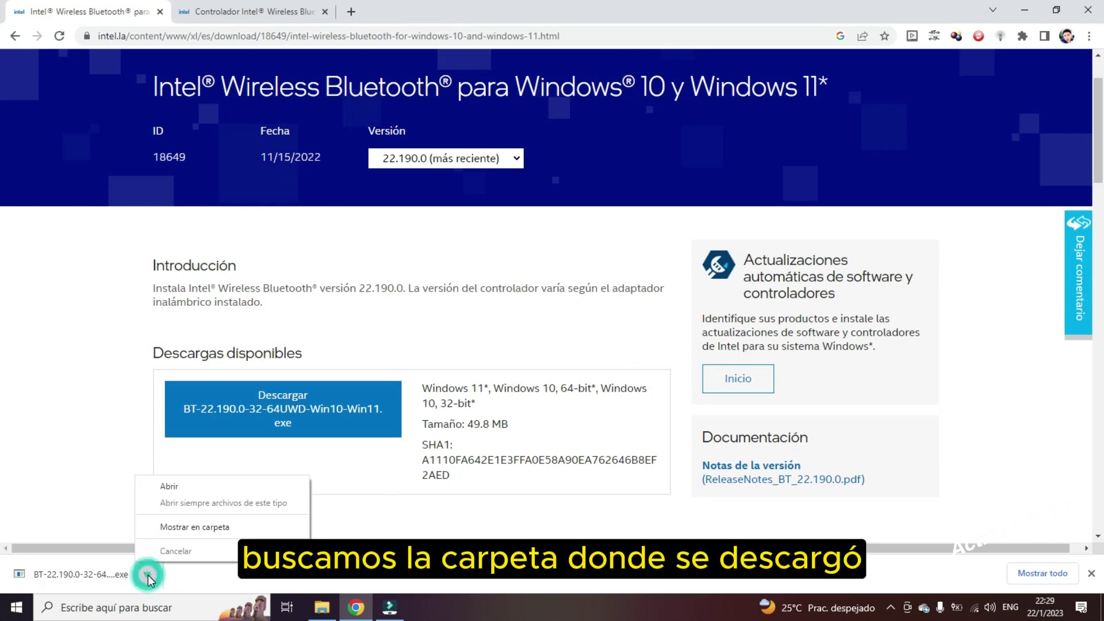
# Show BT-22.190.0-32-64UWD-Win10-Win11.exe in the Downloads folder and bring up its Run as administrator option
pyautogui.click(210, 527)
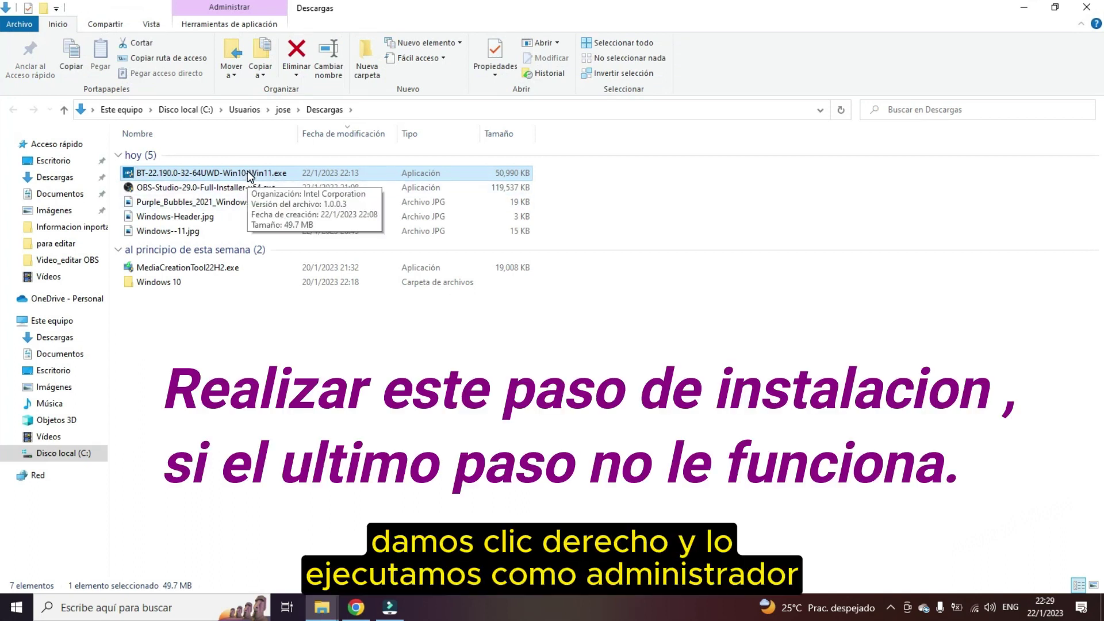
pyautogui.rightClick(247, 171)
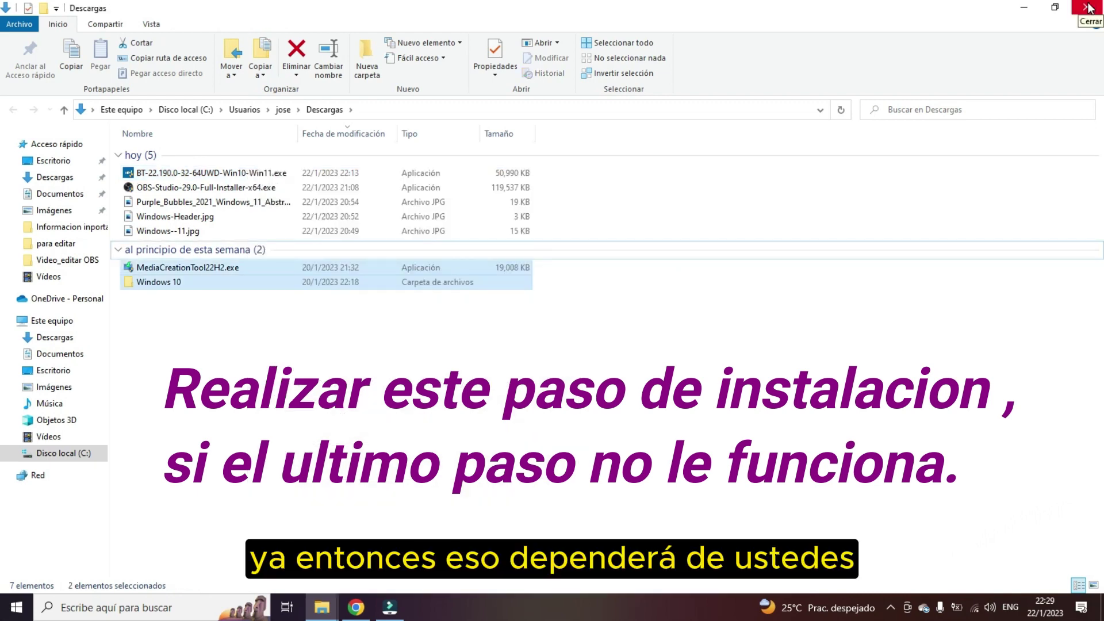
pyautogui.click(942, 305)
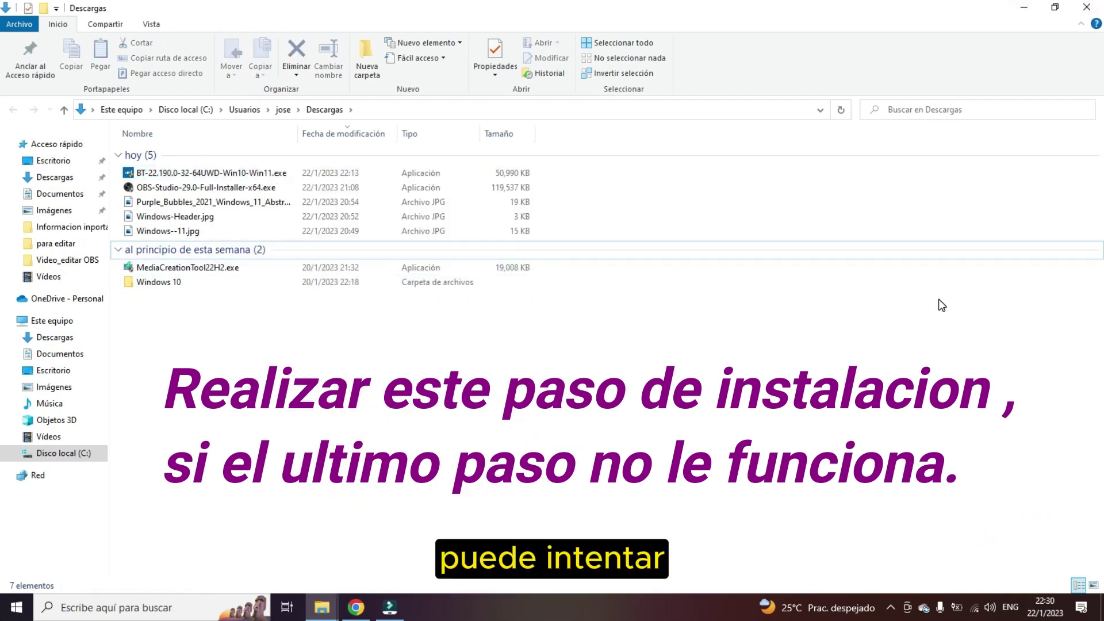